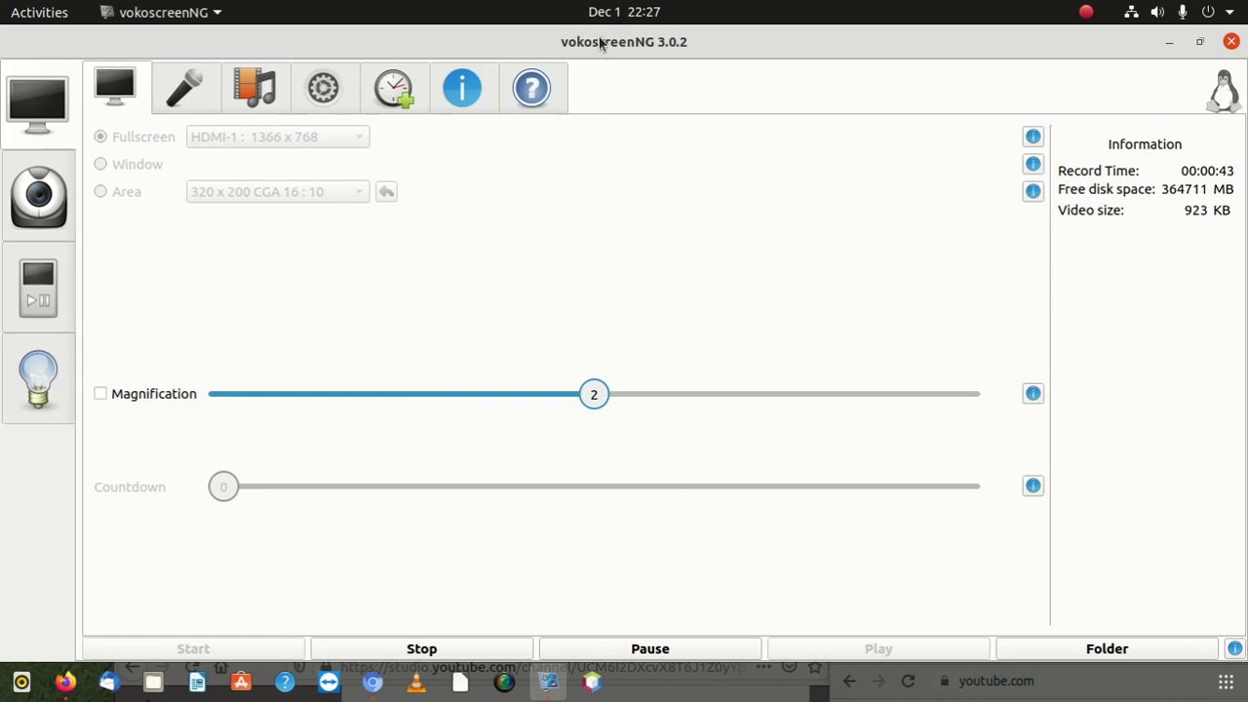
# Un-maximize the vokoscreenNG recorder window so the desktop shows behind it.
pyautogui.moveTo(598, 41); pyautogui.dragTo(951, 475)
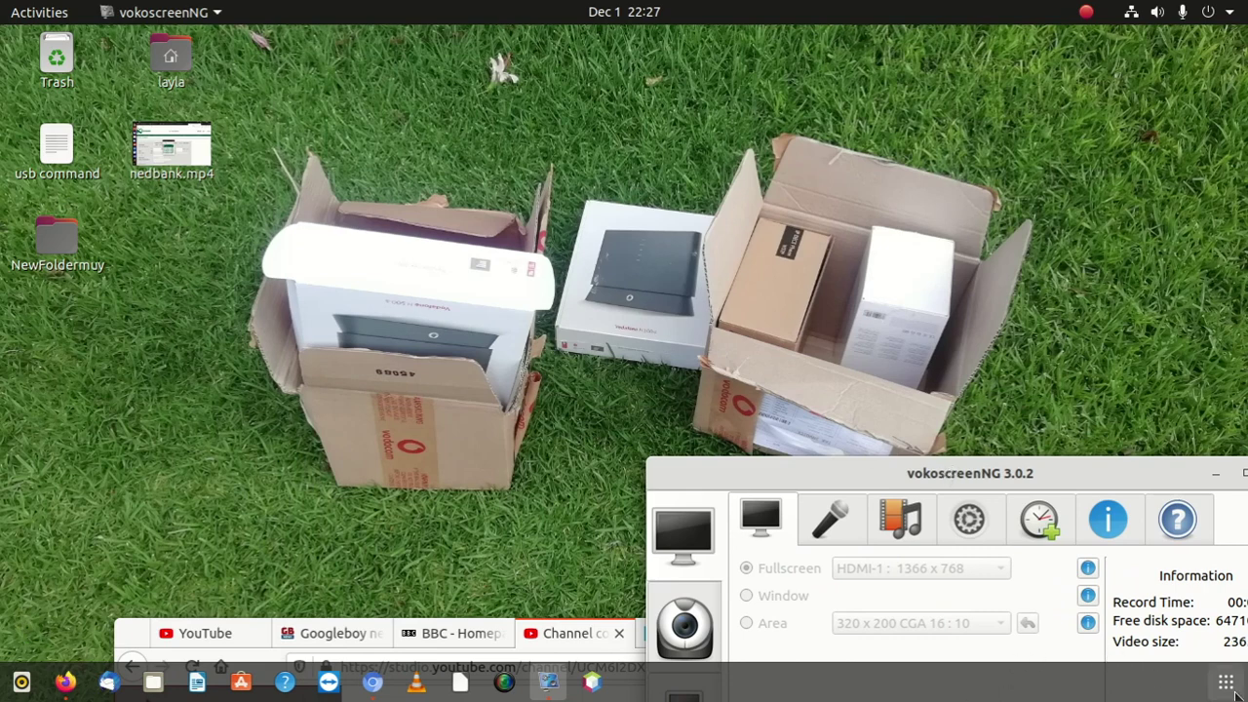
# Search Activities for 'kdl', add Kdenlive to Favorites, and return to the desktop.
pyautogui.click(1224, 682)
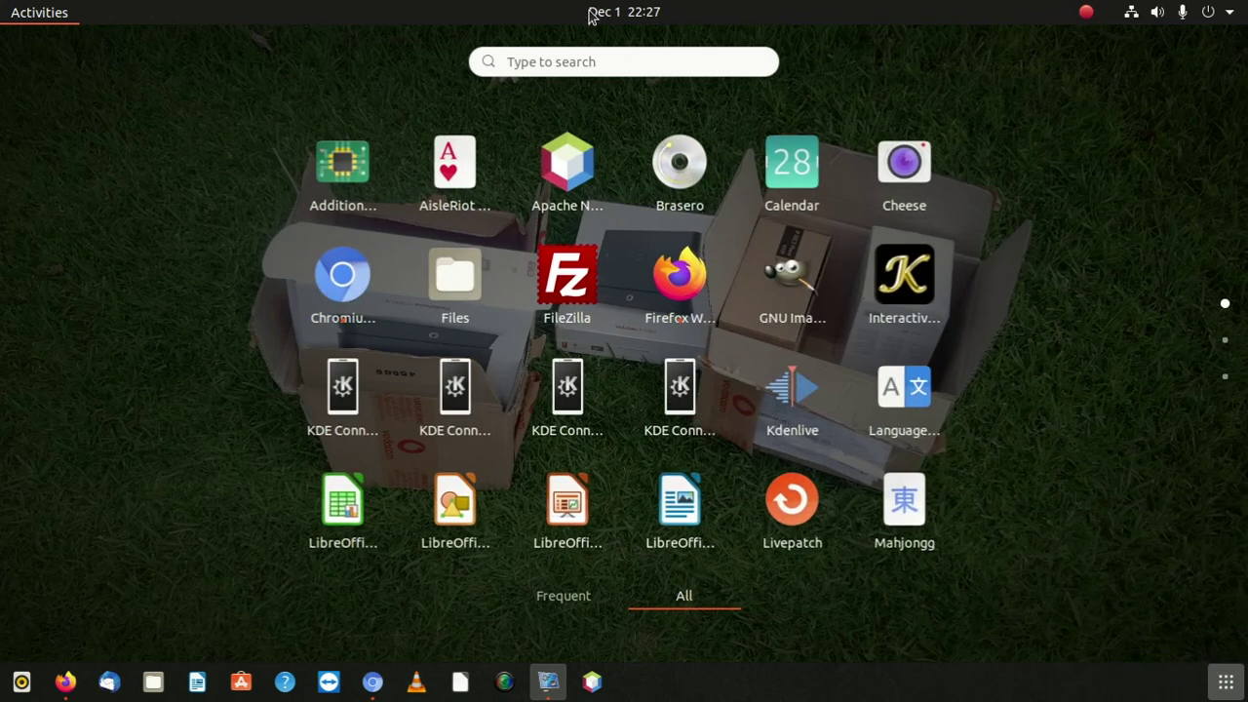
pyautogui.click(582, 59)
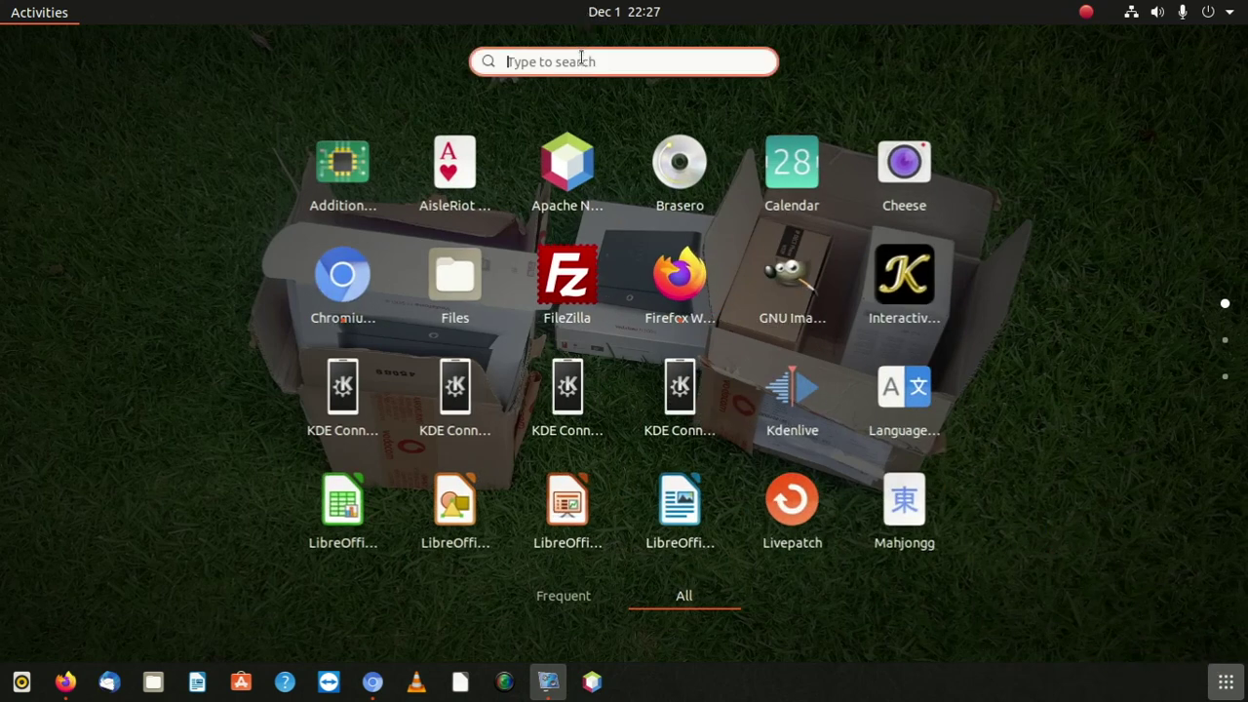
pyautogui.write('kdl')
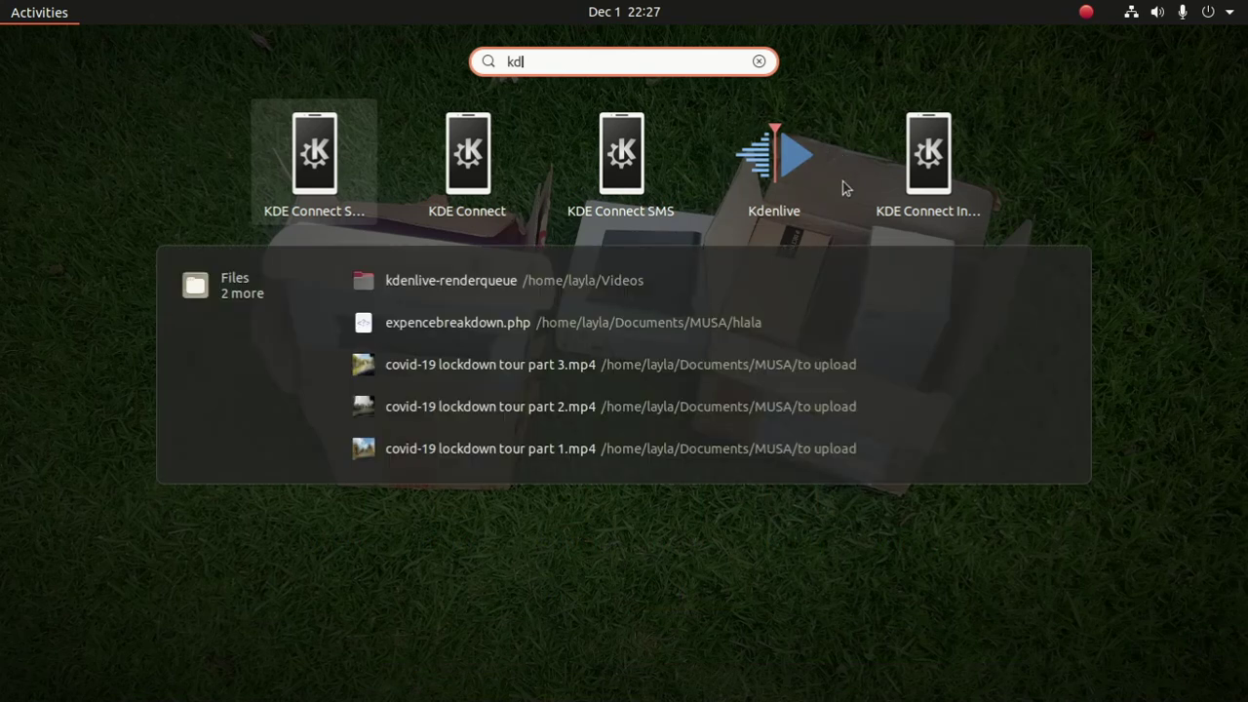
pyautogui.rightClick(774, 164)
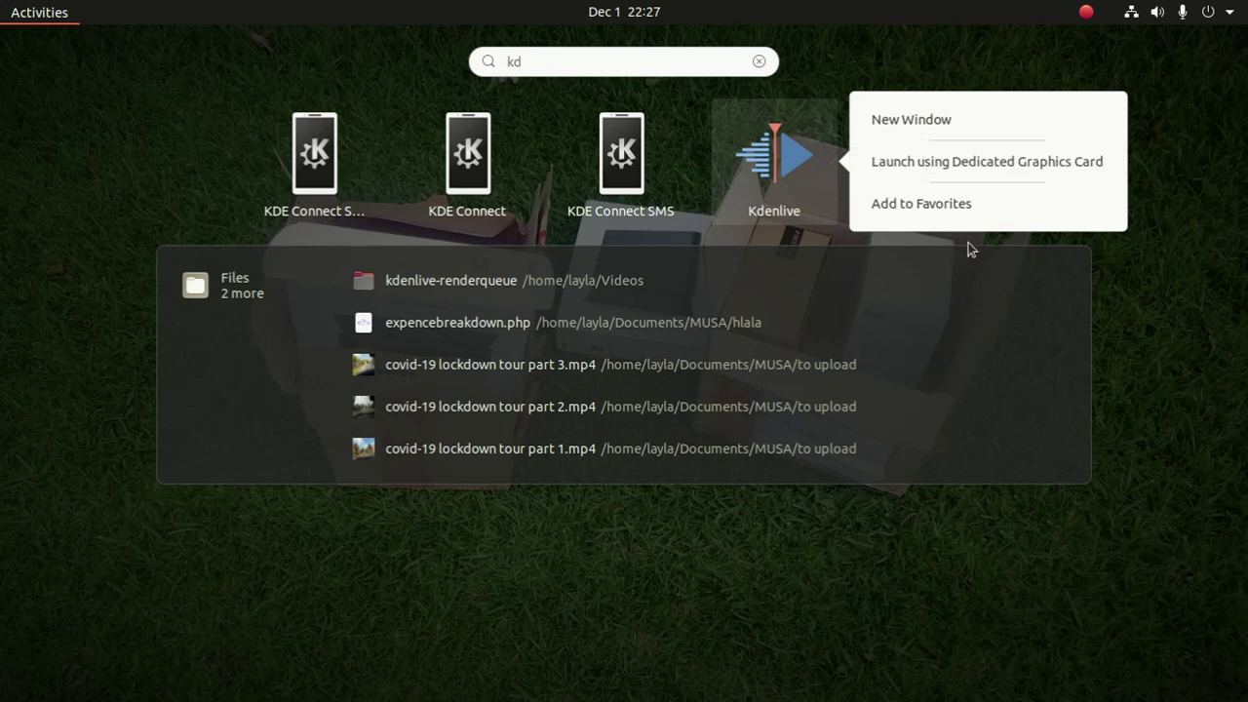
pyautogui.click(969, 210)
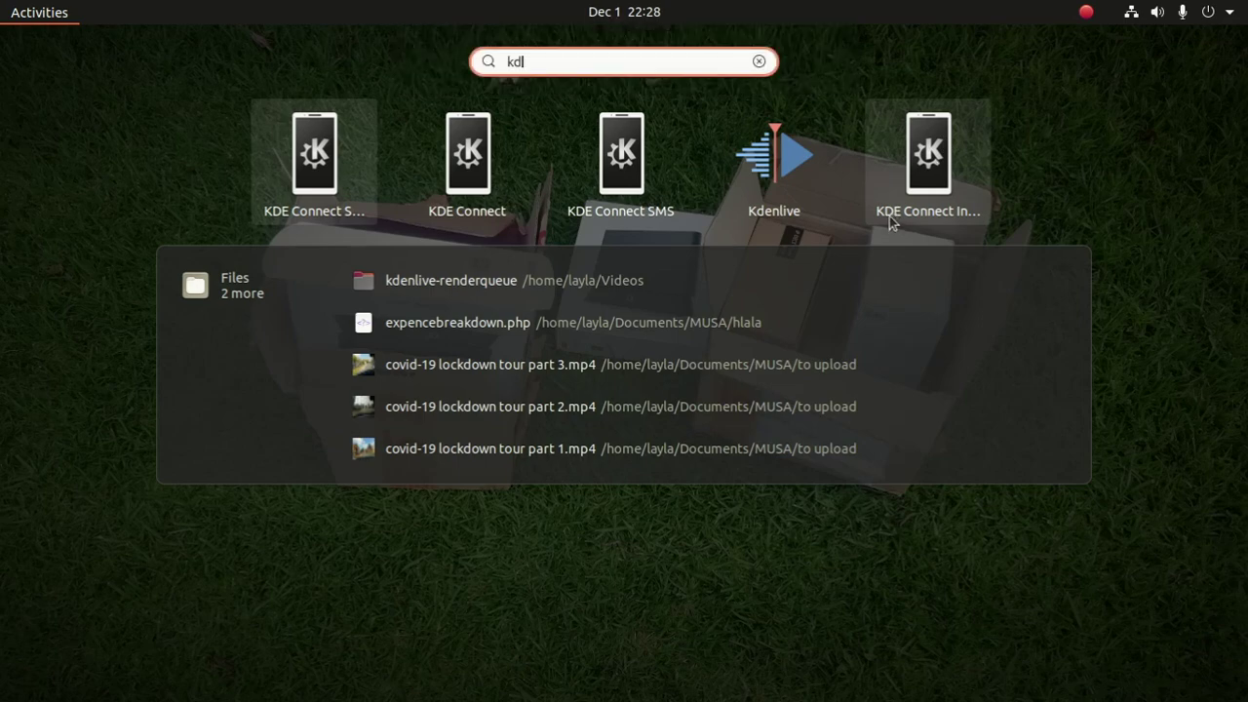
pyautogui.press('super')
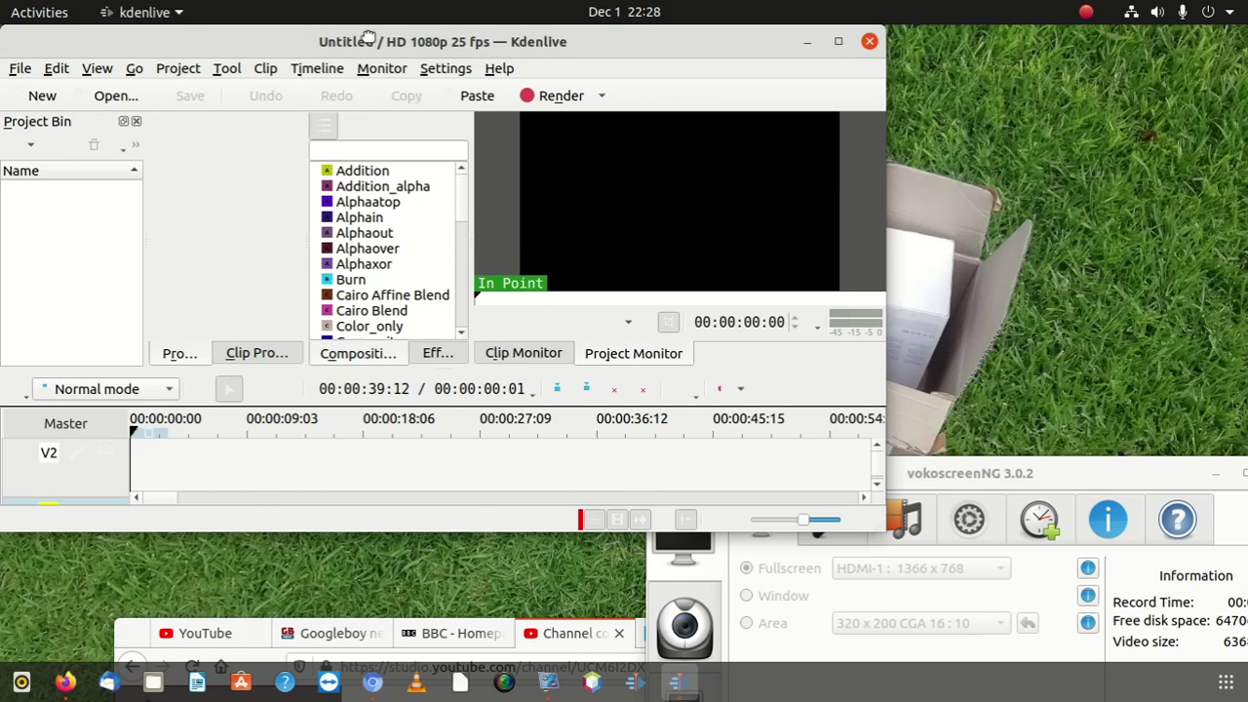
# Open the home folder in Files and browse through Documents and Downloads to Videos.
pyautogui.moveTo(368, 39); pyautogui.dragTo(576, 72)
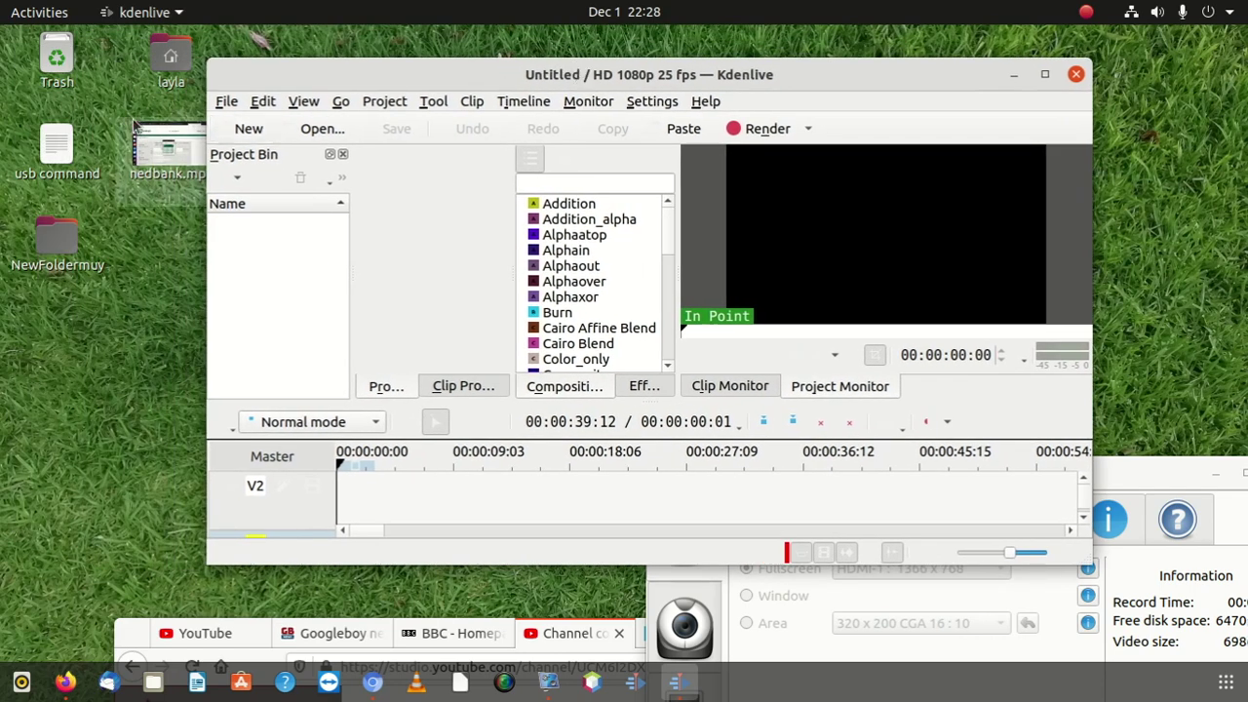
pyautogui.click(172, 68)
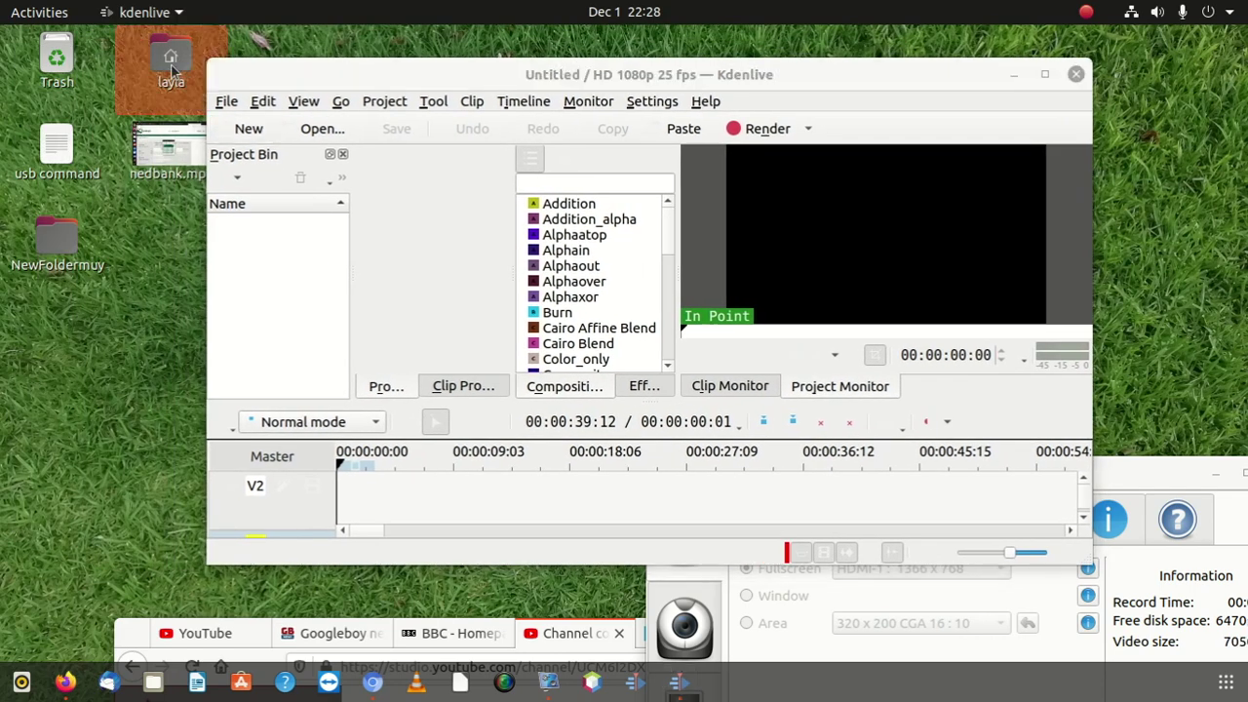
pyautogui.doubleClick(171, 70)
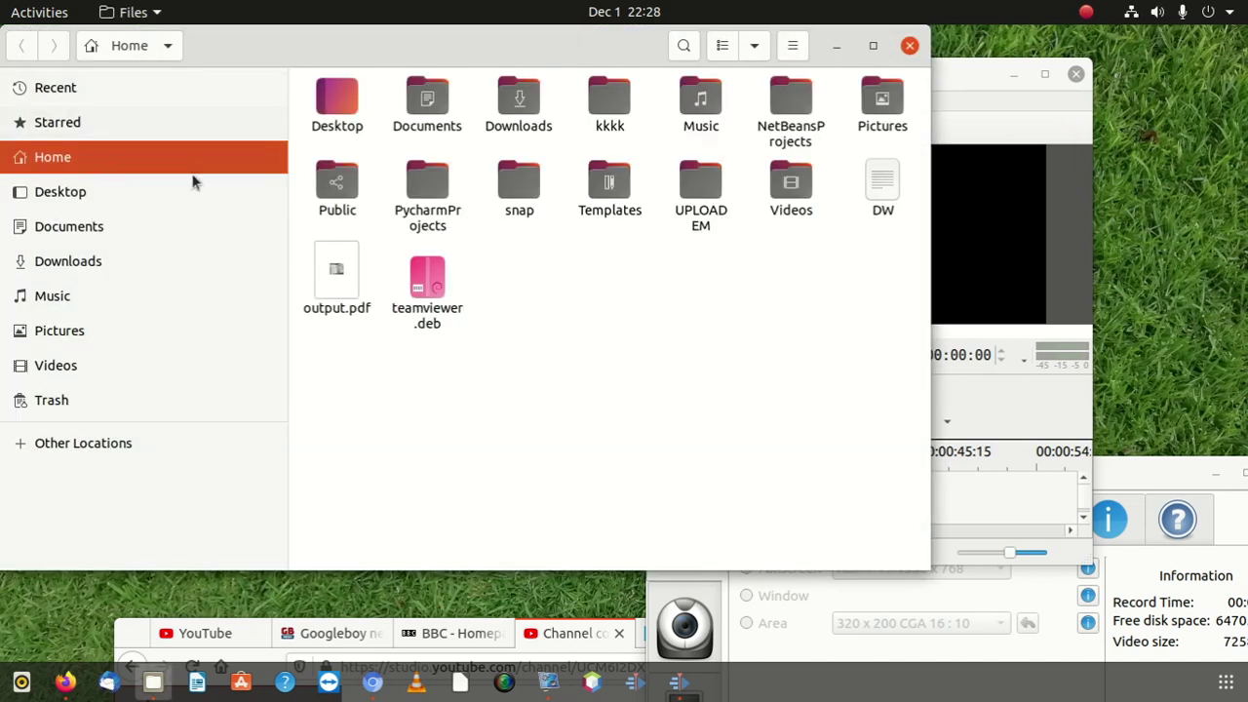
pyautogui.click(94, 237)
pyautogui.click(104, 263)
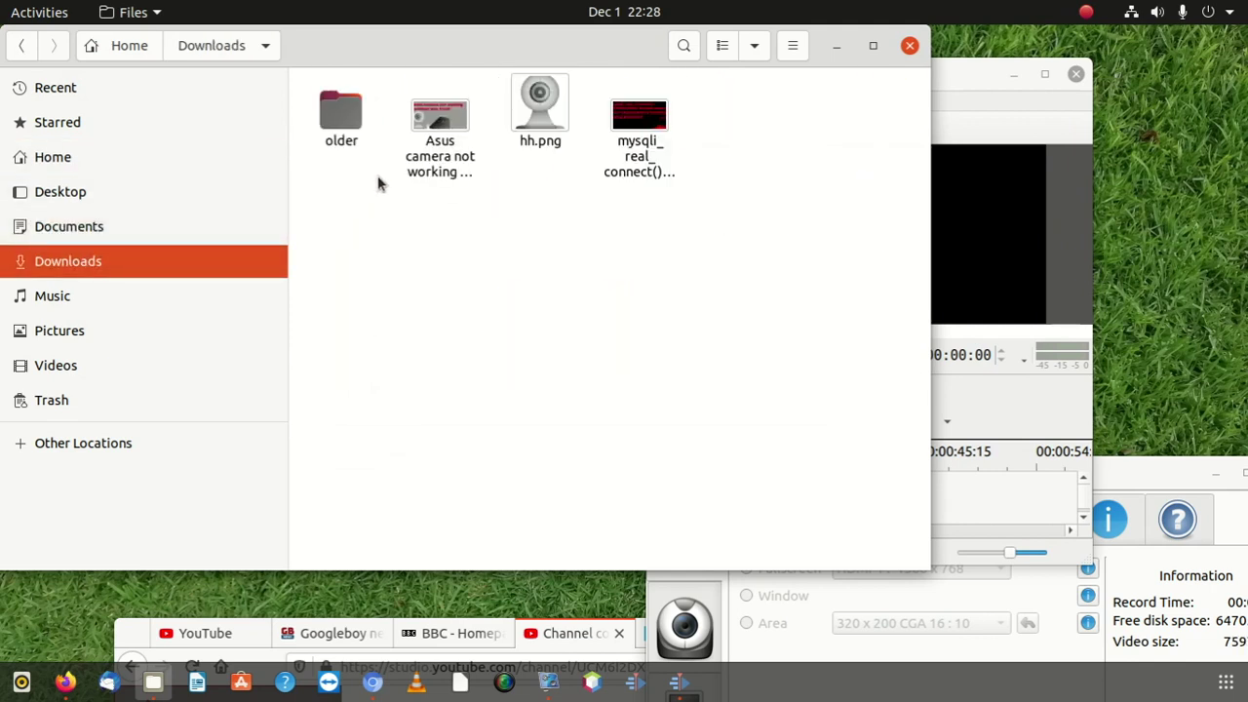
pyautogui.click(78, 363)
pyautogui.moveTo(454, 56); pyautogui.dragTo(338, 253)
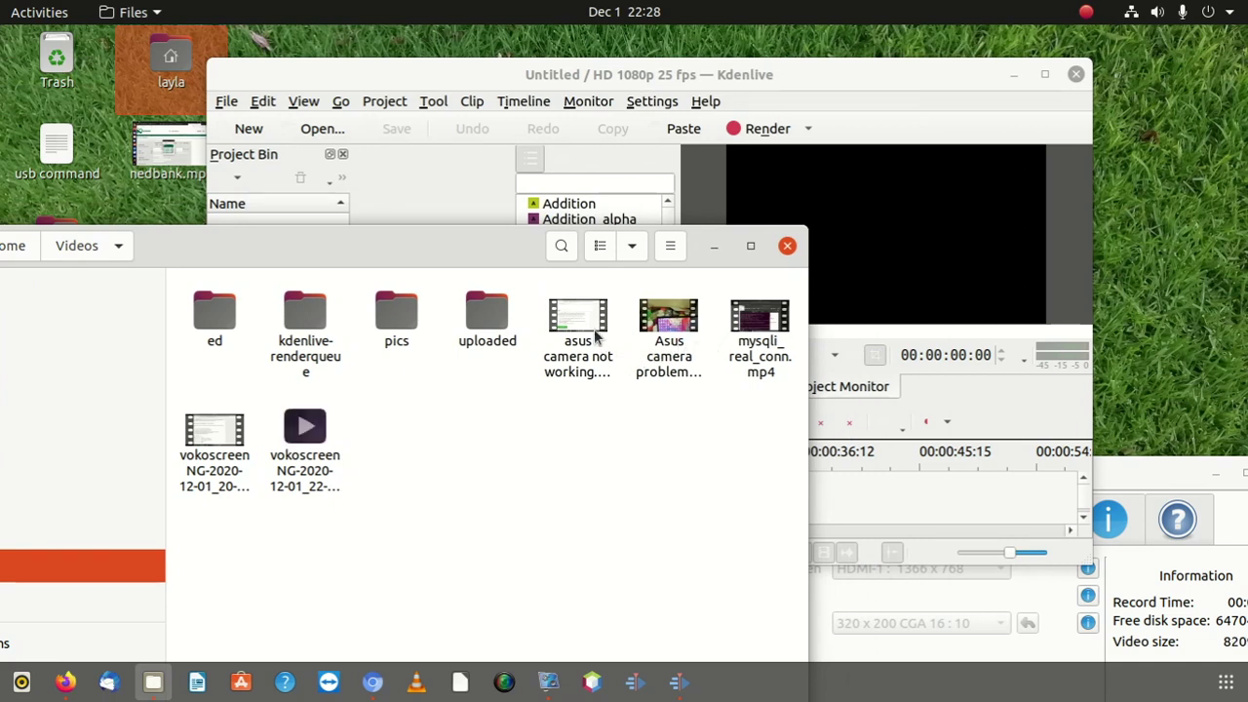
# Start renaming the Asus camera problems clip, then cancel to keep its original name.
pyautogui.rightClick(669, 335)
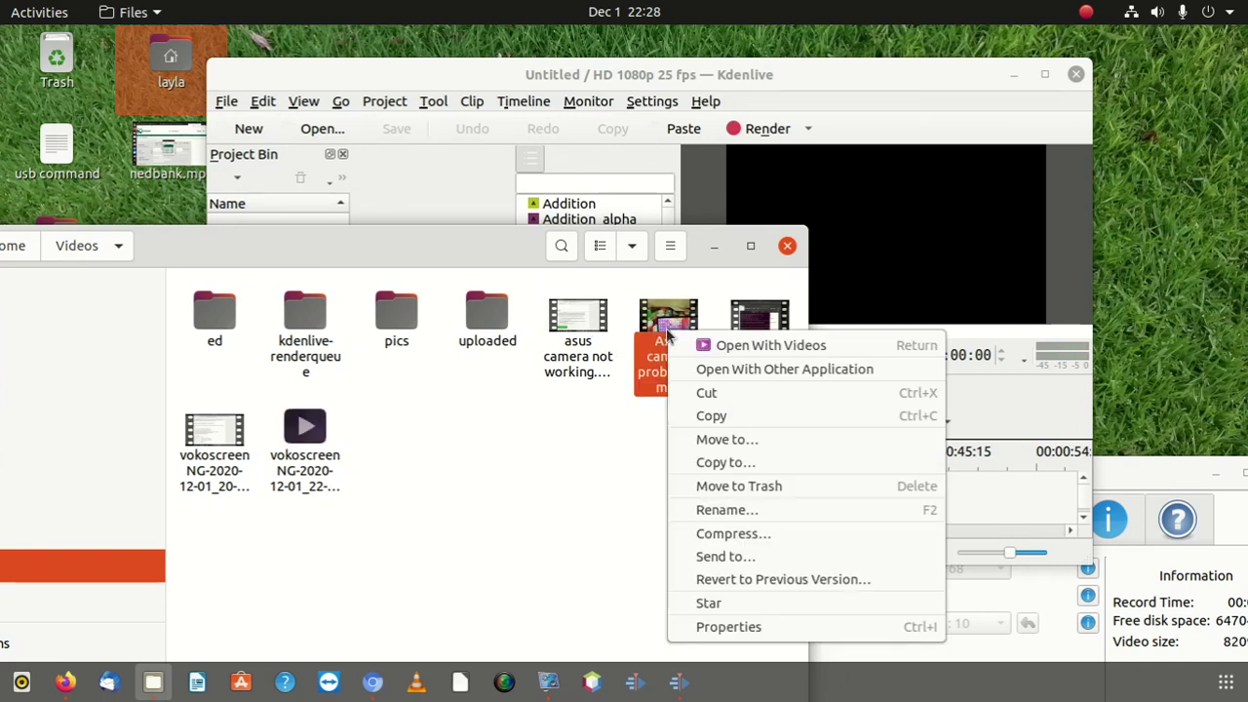
pyautogui.click(756, 510)
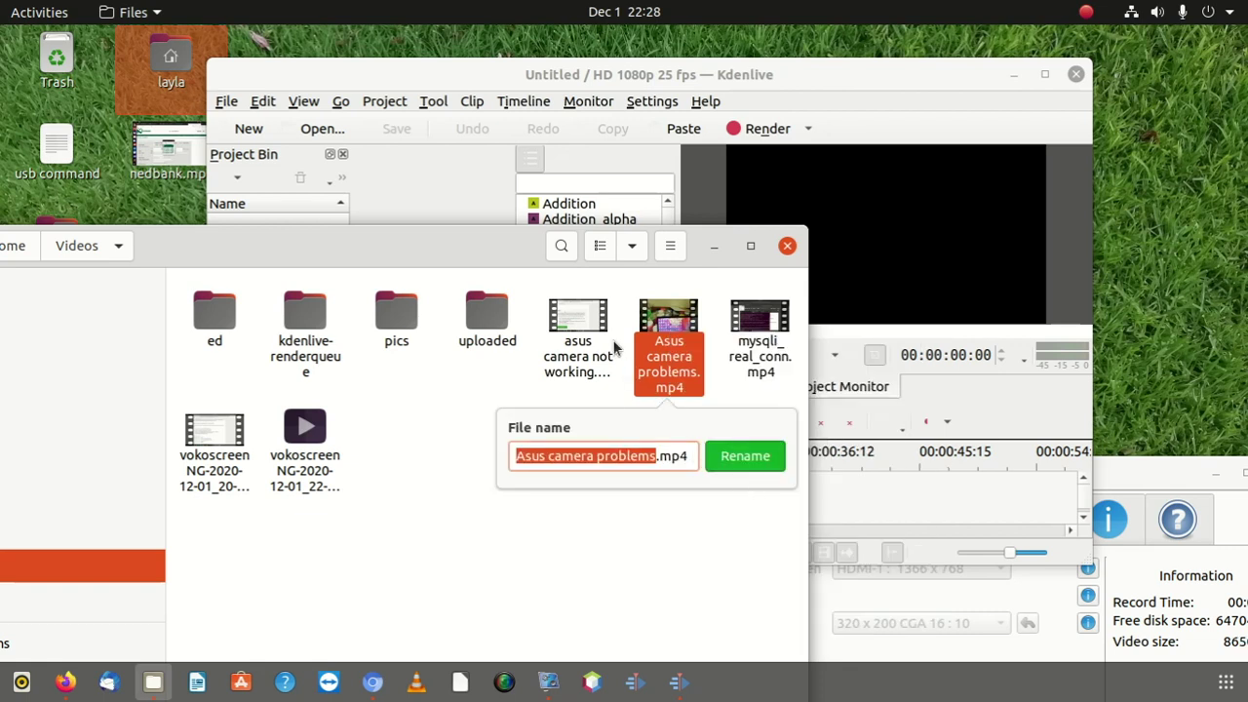
pyautogui.press('Escape')
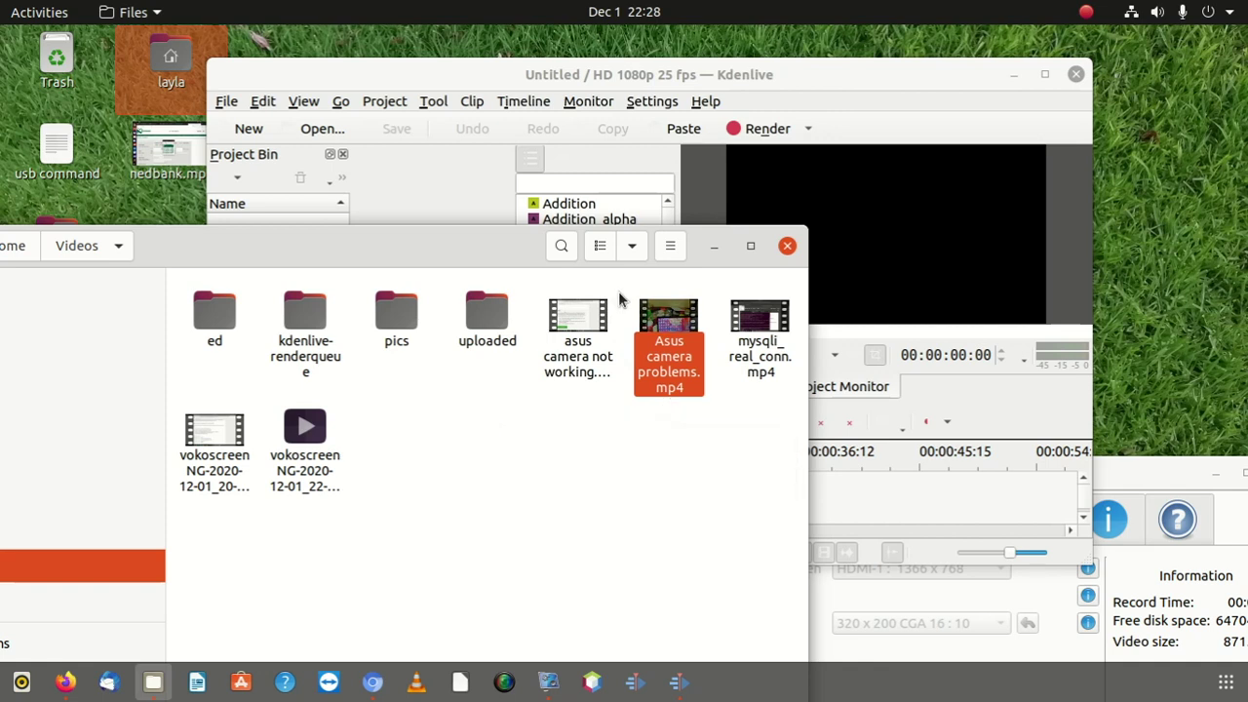
# Play 'asus camera not working.mp4' in the Videos player from its context menu.
pyautogui.rightClick(601, 354)
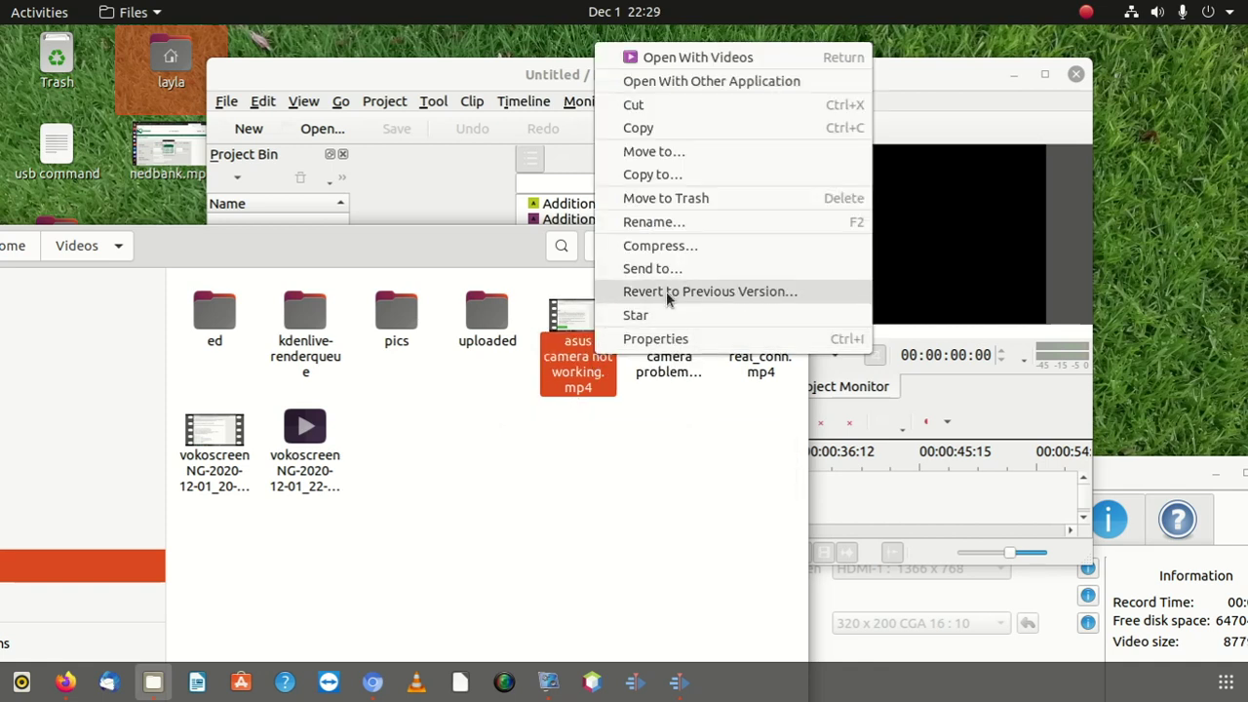
pyautogui.click(660, 445)
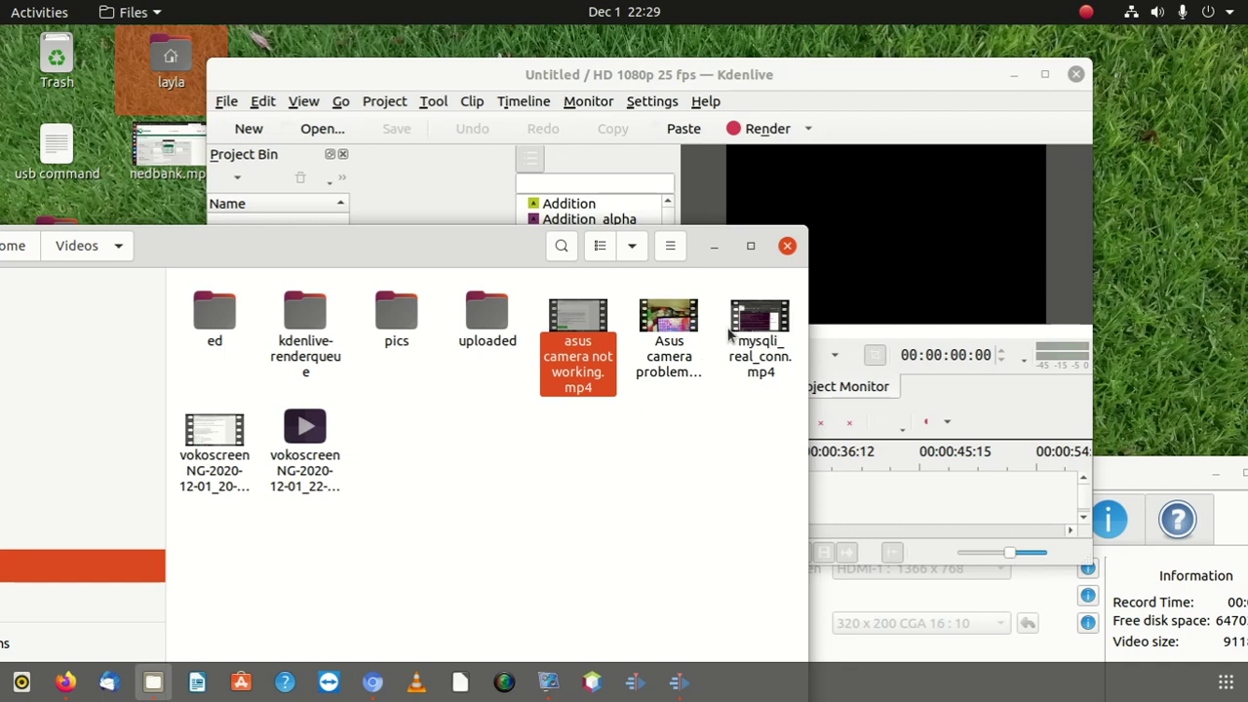
pyautogui.rightClick(670, 341)
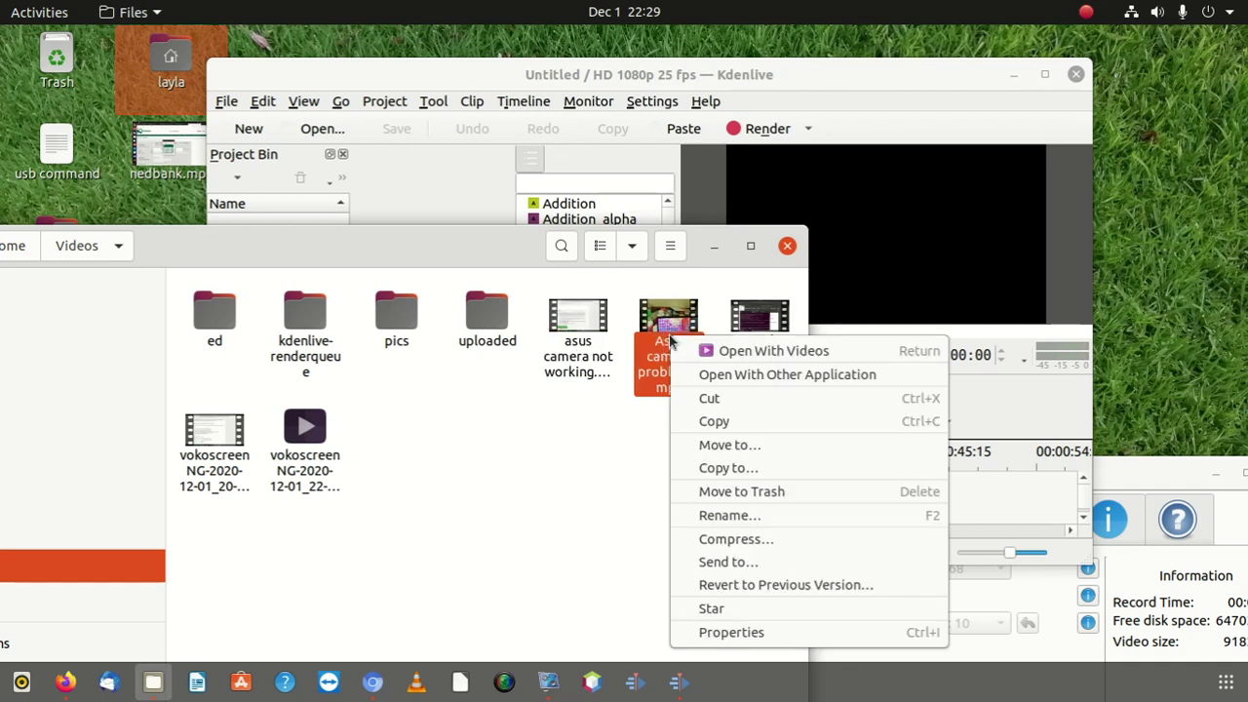
pyautogui.click(558, 344)
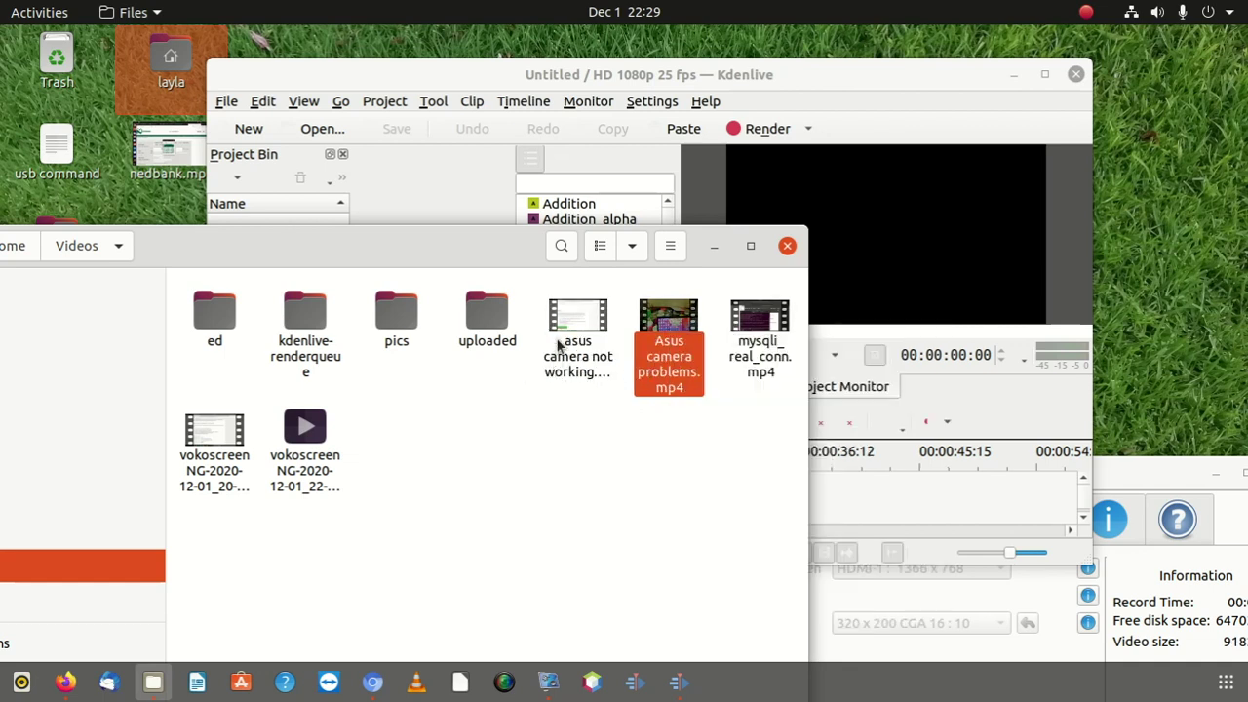
pyautogui.rightClick(559, 344)
pyautogui.click(644, 356)
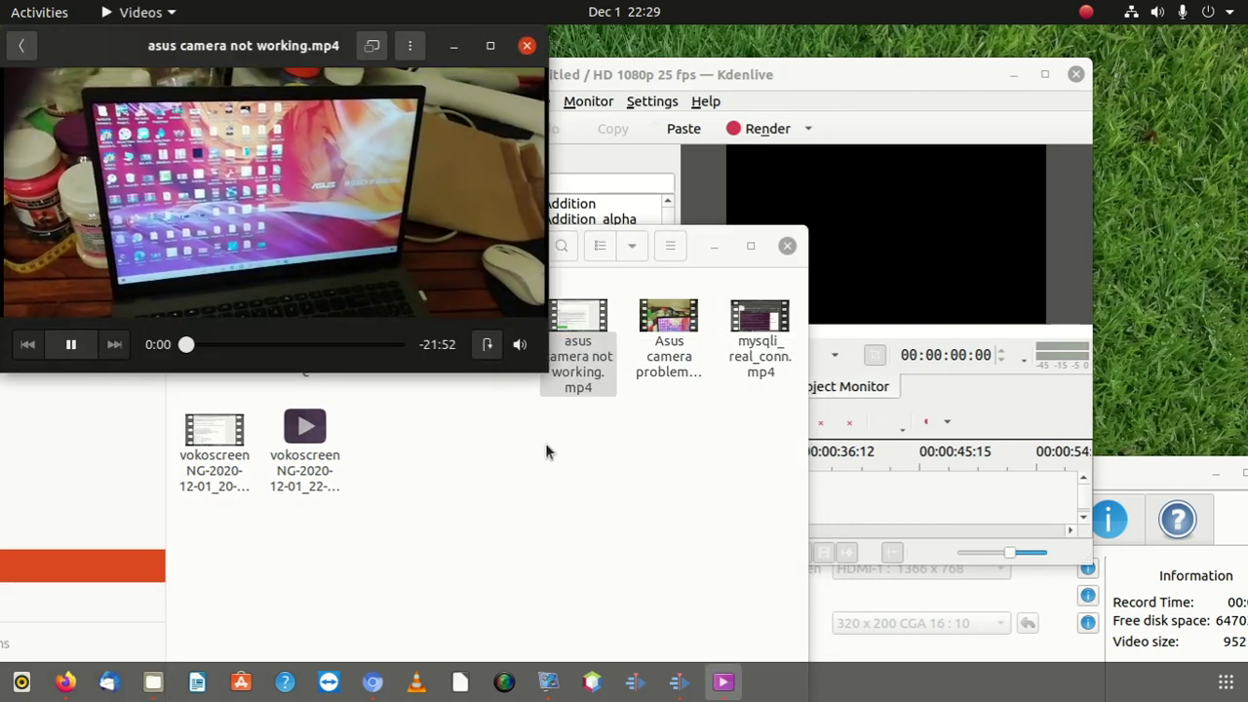
# Close the video player and drag Asus camera problems.mp4 into Kdenlive's Project Bin.
pyautogui.click(527, 46)
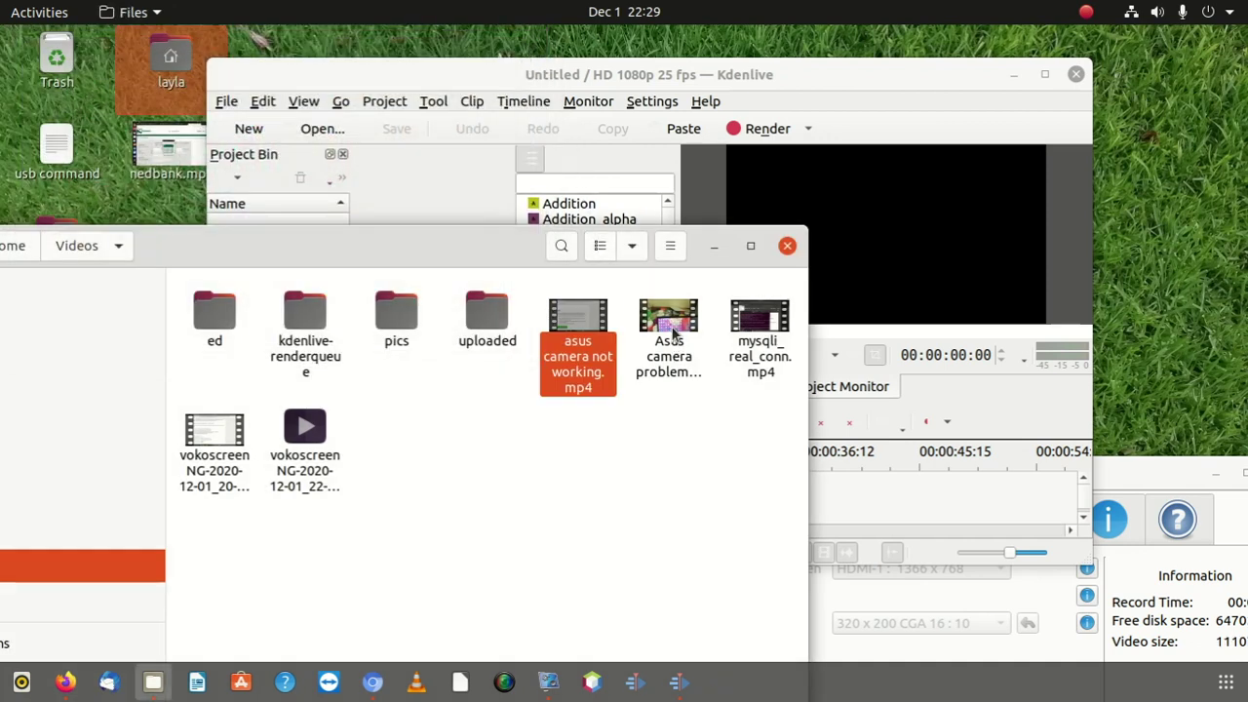
pyautogui.moveTo(669, 343); pyautogui.dragTo(418, 502)
pyautogui.moveTo(681, 632); pyautogui.dragTo(335, 278)
pyautogui.moveTo(378, 70); pyautogui.dragTo(364, 54)
# Add mysqli_real_conn.mp4 to the Project Bin and switch the project to 1280x720 29.93fps.
pyautogui.click(739, 609)
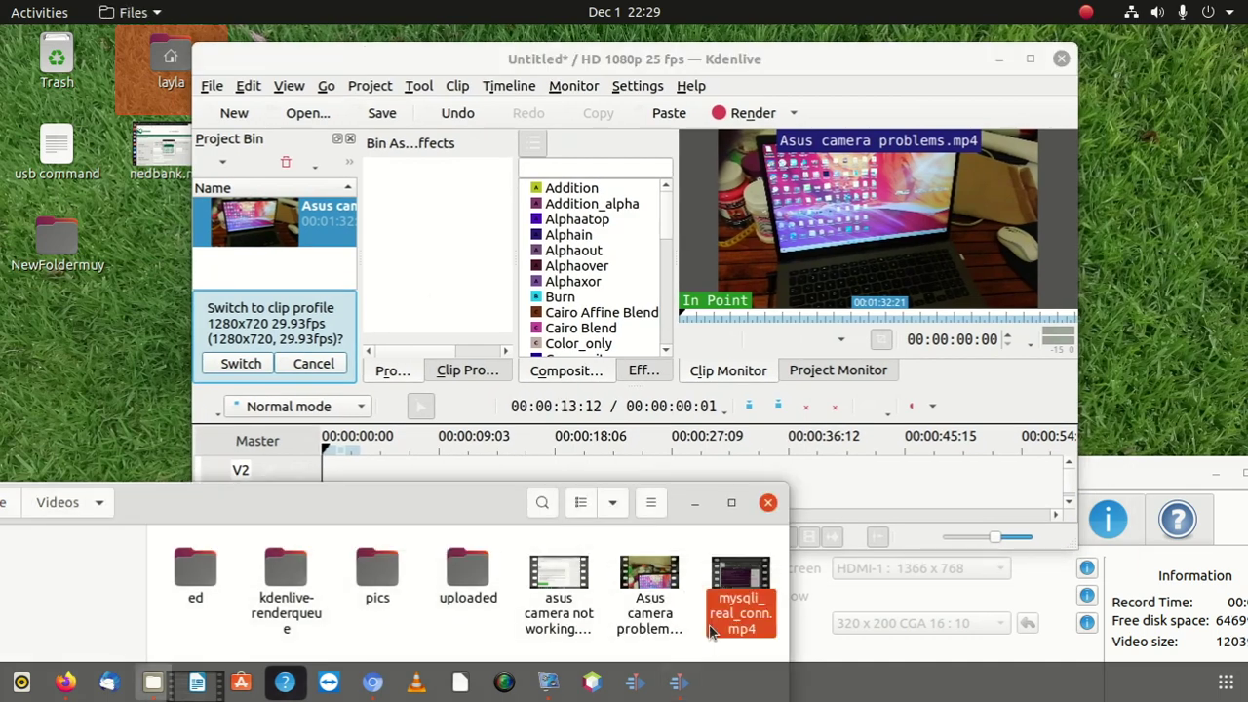
pyautogui.moveTo(419, 492); pyautogui.dragTo(540, 388)
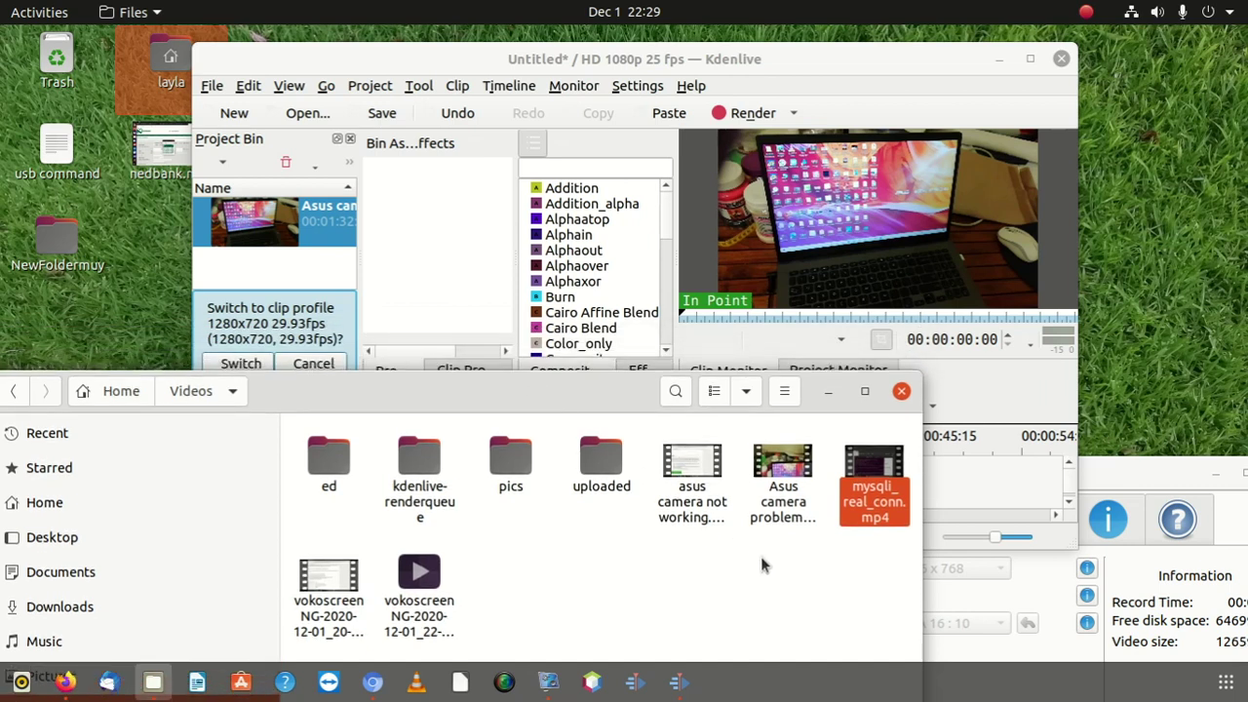
pyautogui.click(864, 556)
pyautogui.moveTo(873, 488); pyautogui.dragTo(340, 285)
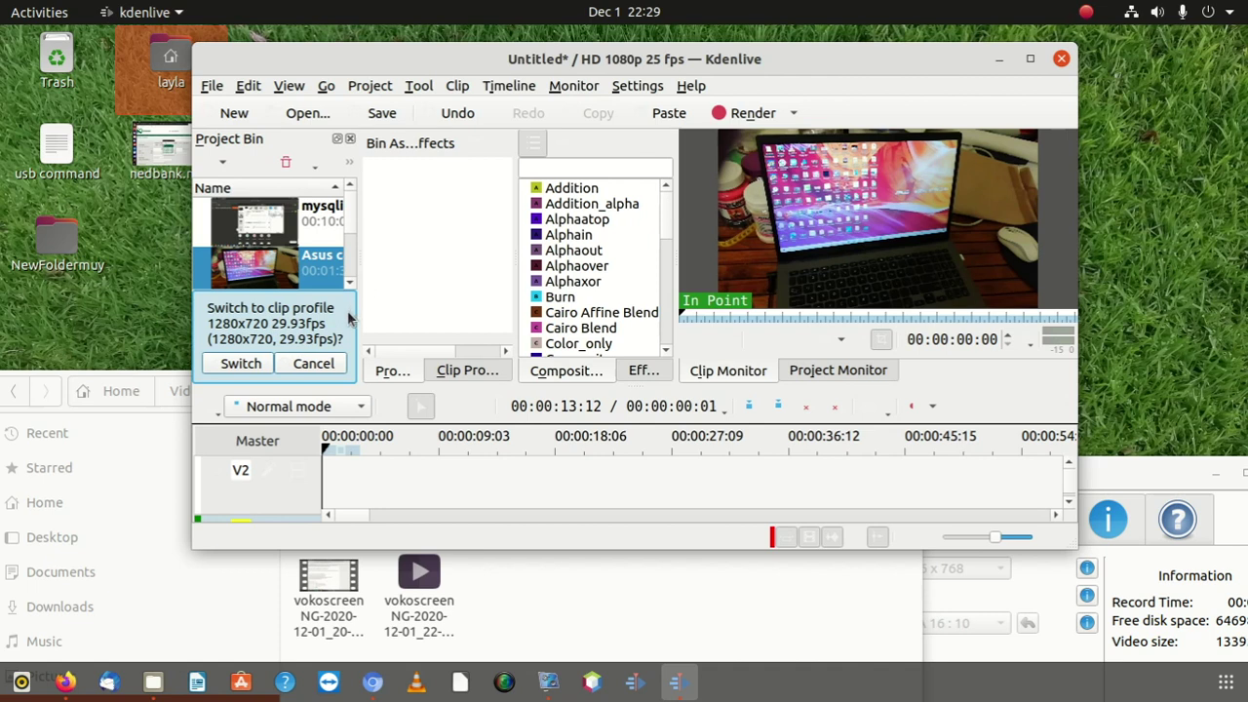
pyautogui.click(240, 363)
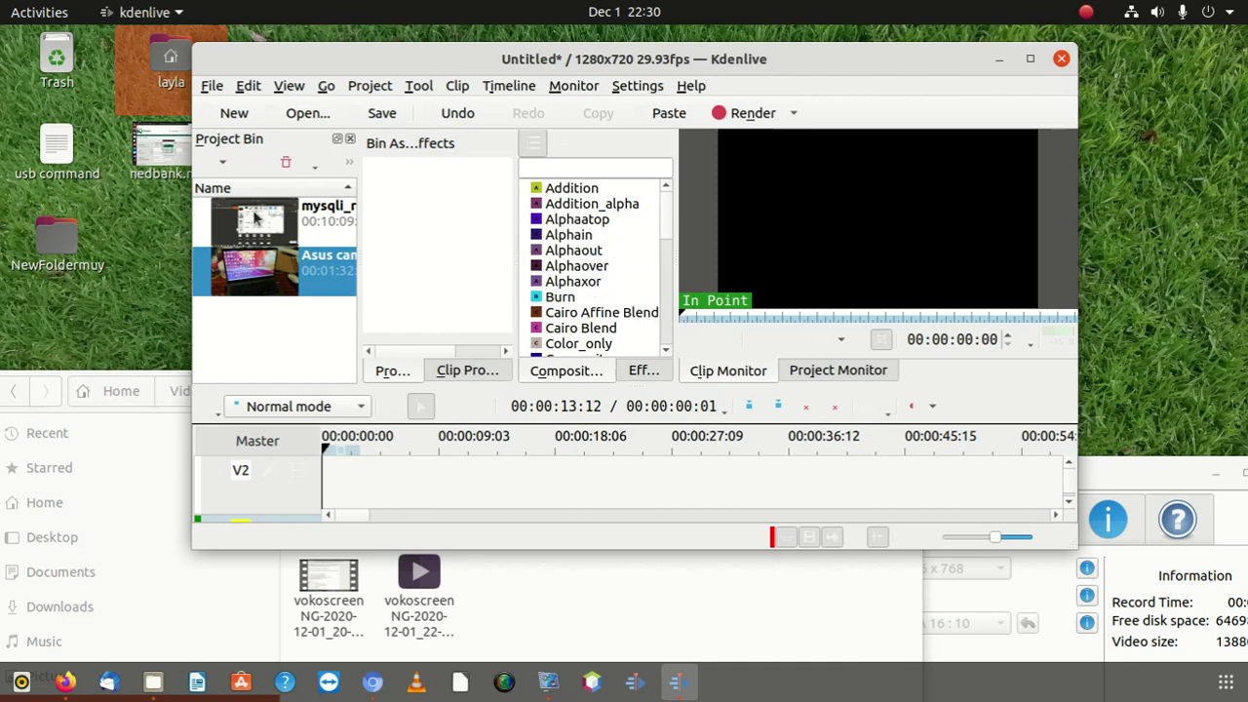
# Enlarge the Kdenlive window to show all tracks and place the Asus clip at the start of V2.
pyautogui.moveTo(283, 229); pyautogui.dragTo(452, 507)
pyautogui.scroll(-3, 495, 488)
pyautogui.scroll(-10, 482, 492)
pyautogui.moveTo(414, 515); pyautogui.dragTo(273, 516)
pyautogui.moveTo(313, 270); pyautogui.dragTo(377, 511)
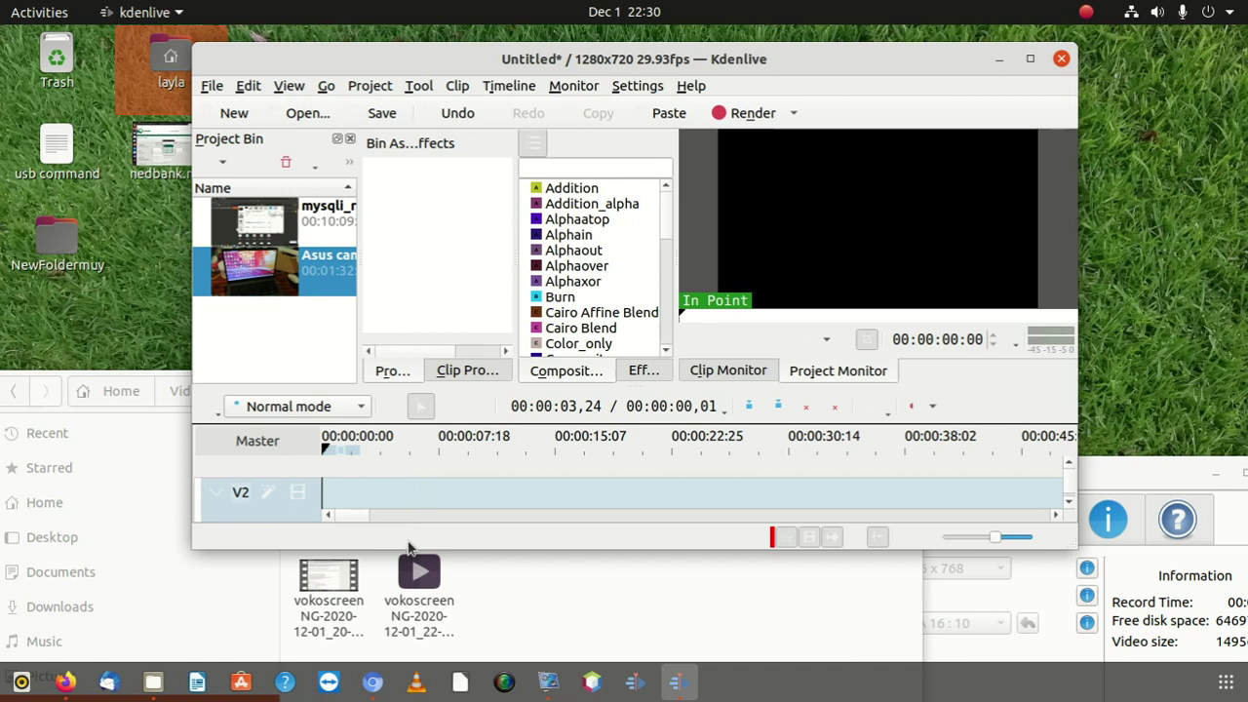
pyautogui.moveTo(495, 549); pyautogui.dragTo(498, 661)
pyautogui.moveTo(254, 284); pyautogui.dragTo(328, 463)
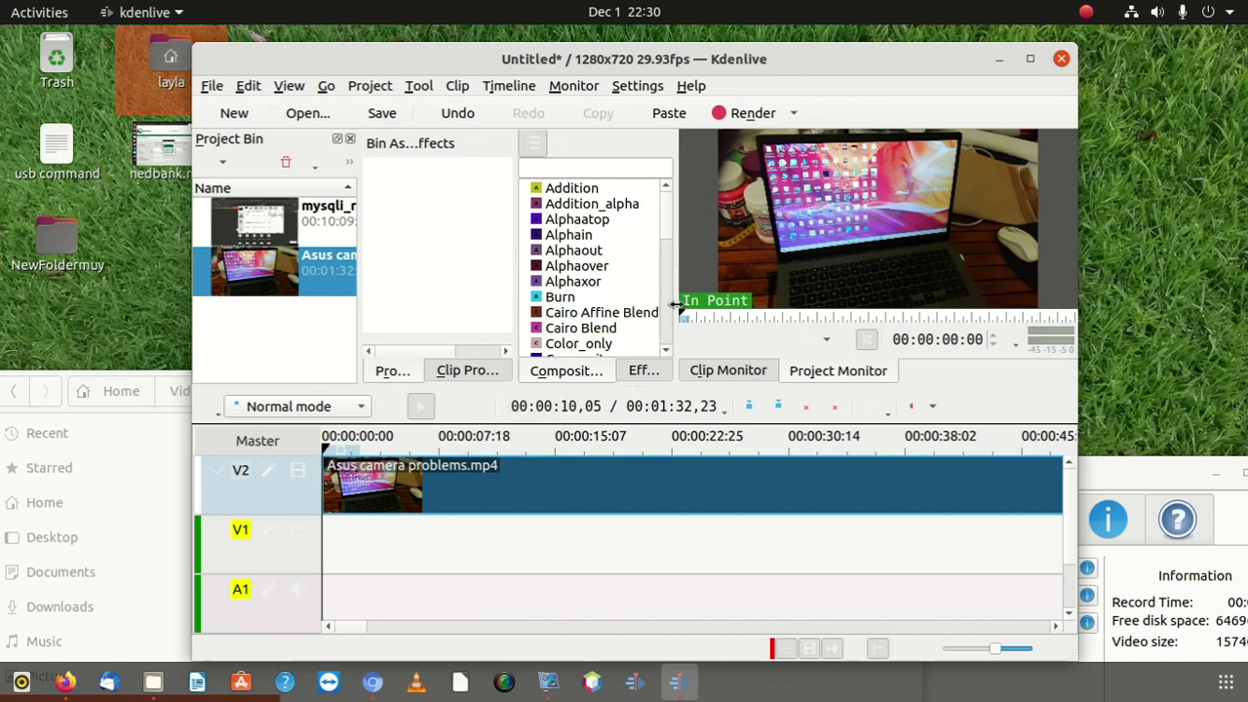
# Play the clip in the monitor and scroll the timeline back to its start.
pyautogui.click(747, 249)
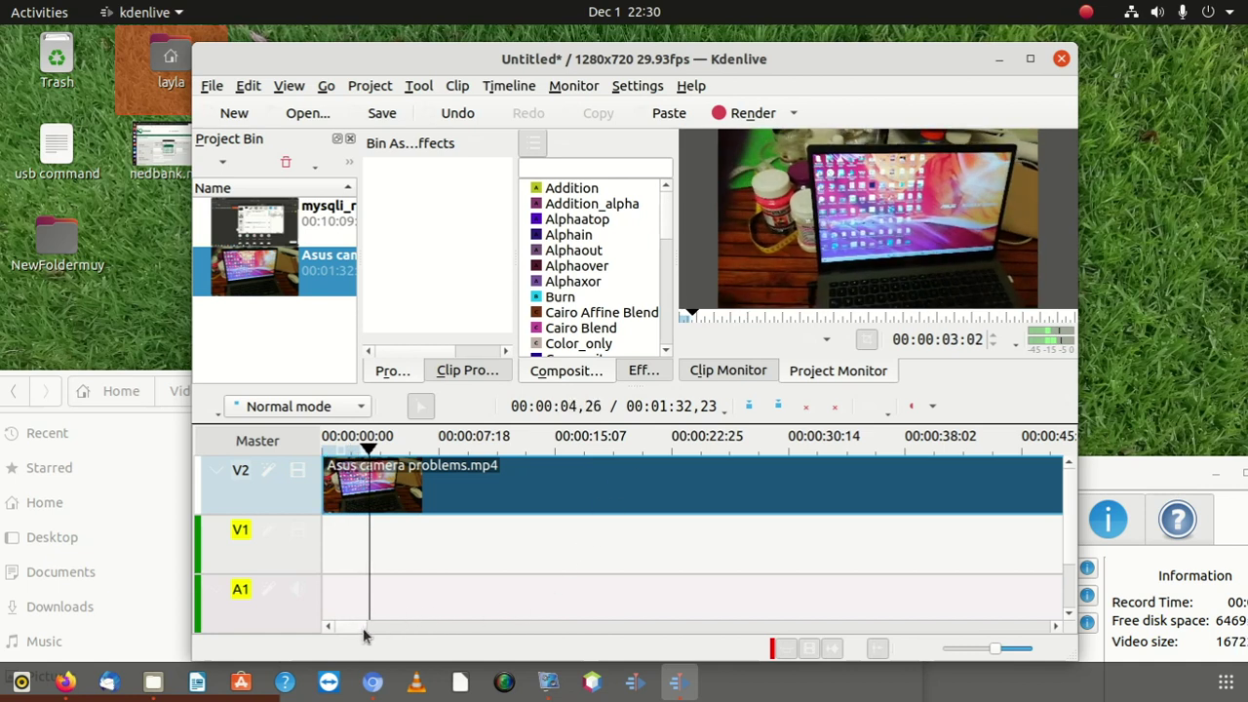
pyautogui.moveTo(361, 628); pyautogui.dragTo(421, 628)
pyautogui.hscroll(-3, 422, 628)
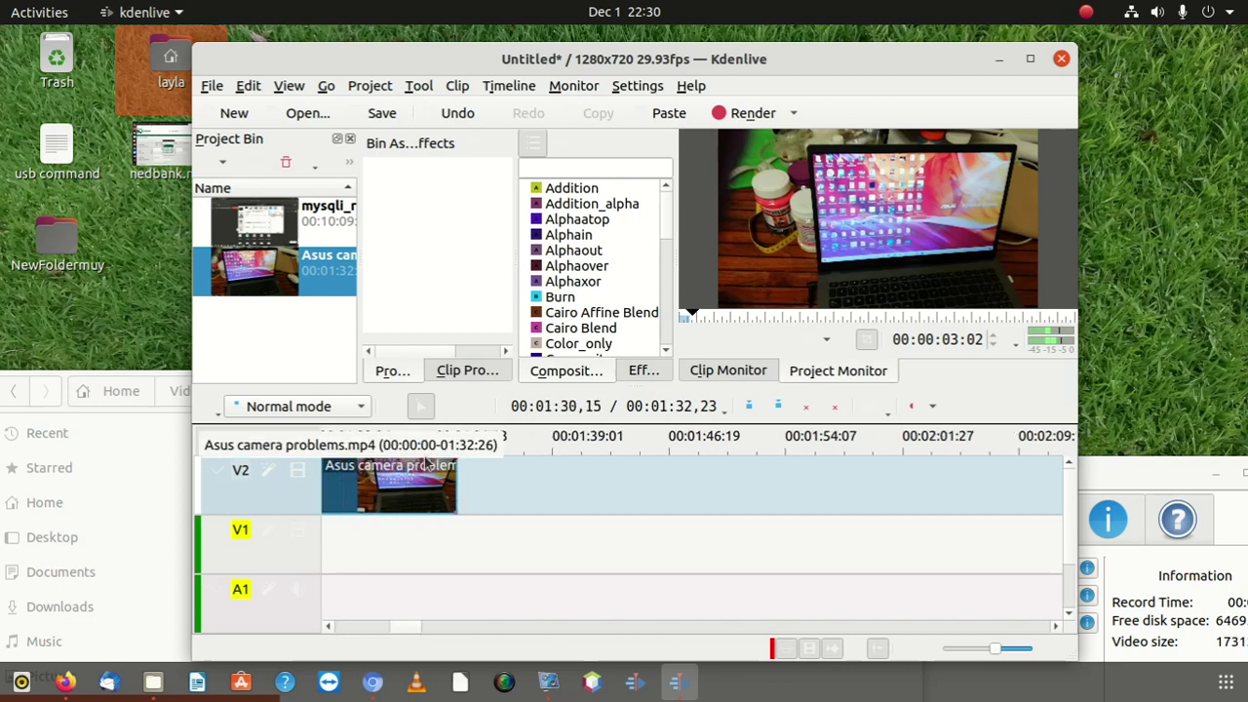
# With the Razor tool, split the V2 Asus clip at about 1:30 and 1:28.
pyautogui.click(426, 87)
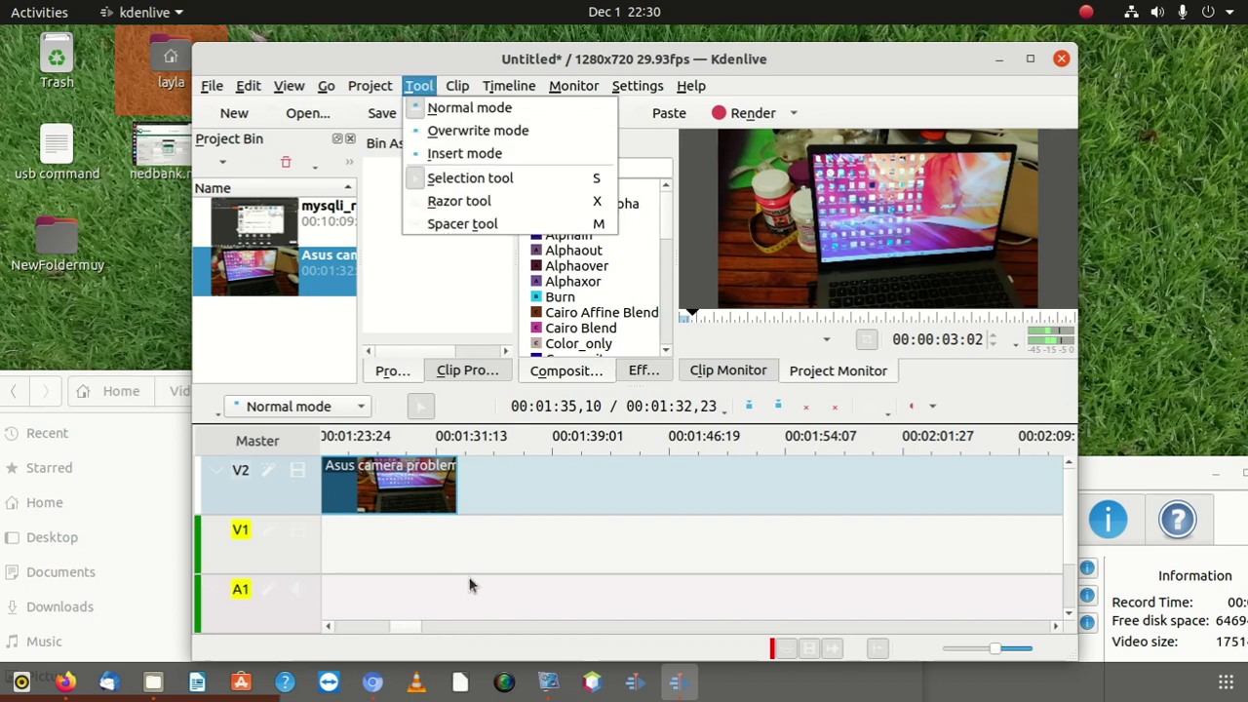
pyautogui.click(518, 546)
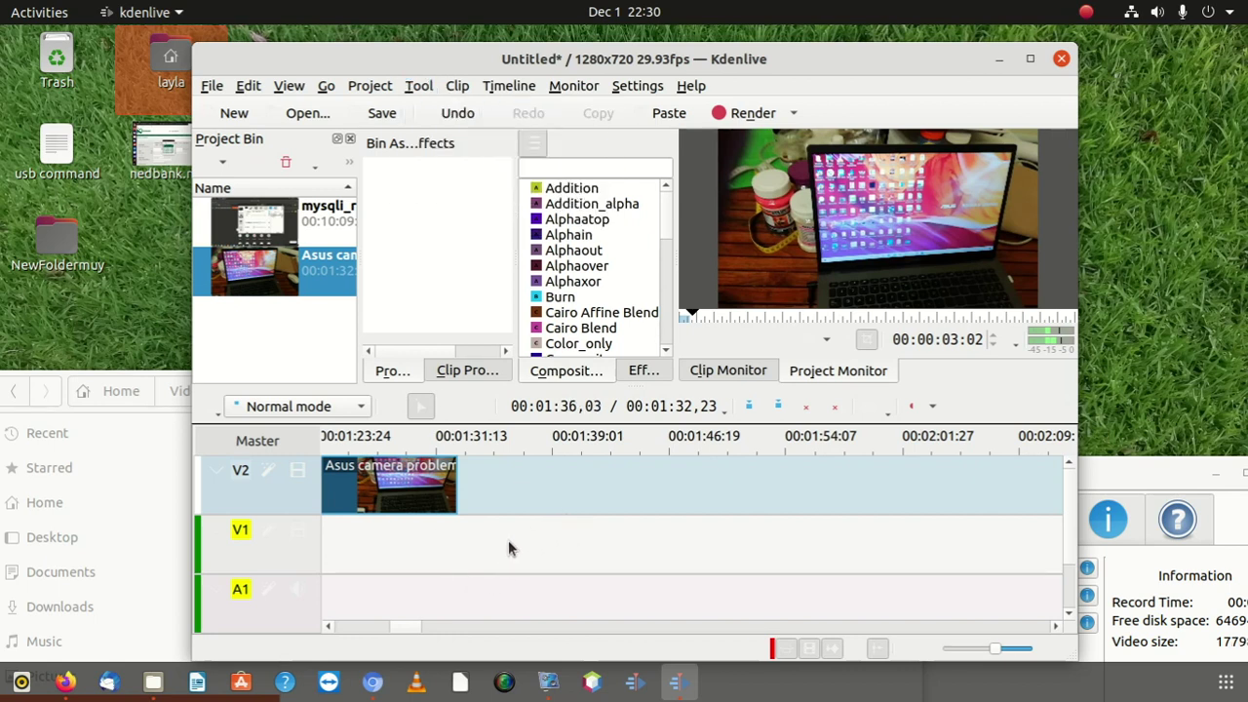
pyautogui.click(450, 406)
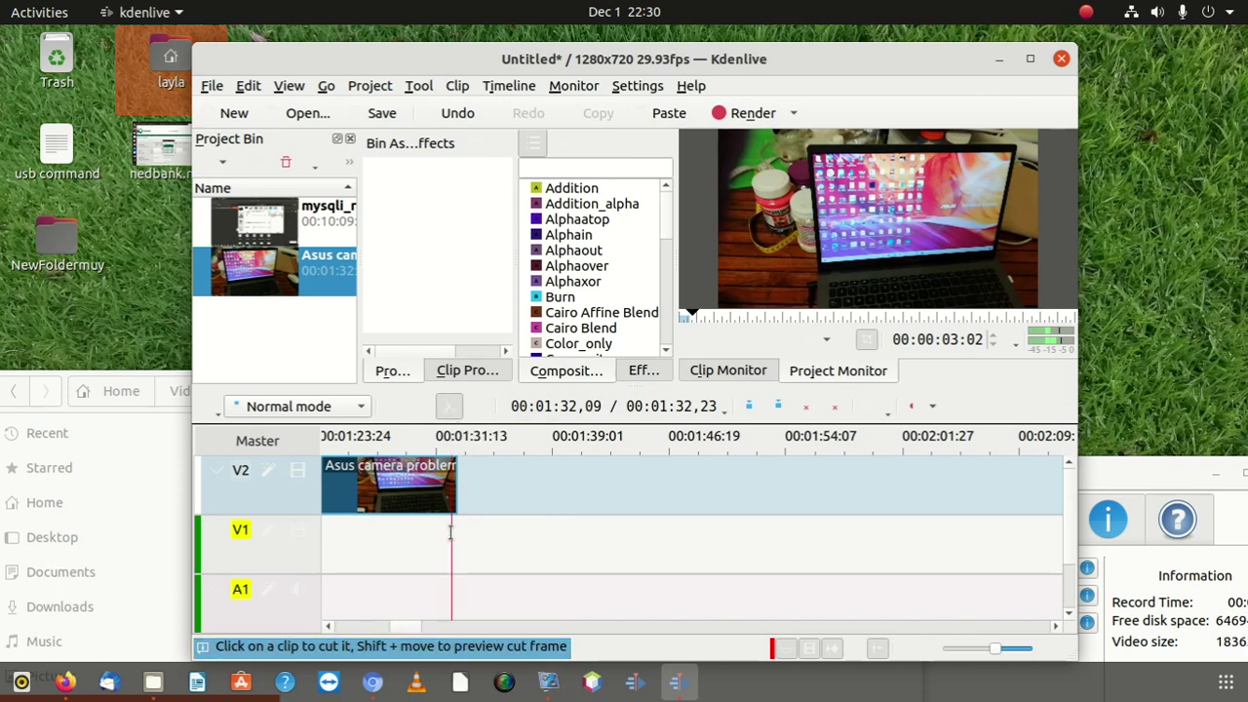
pyautogui.press('shift')
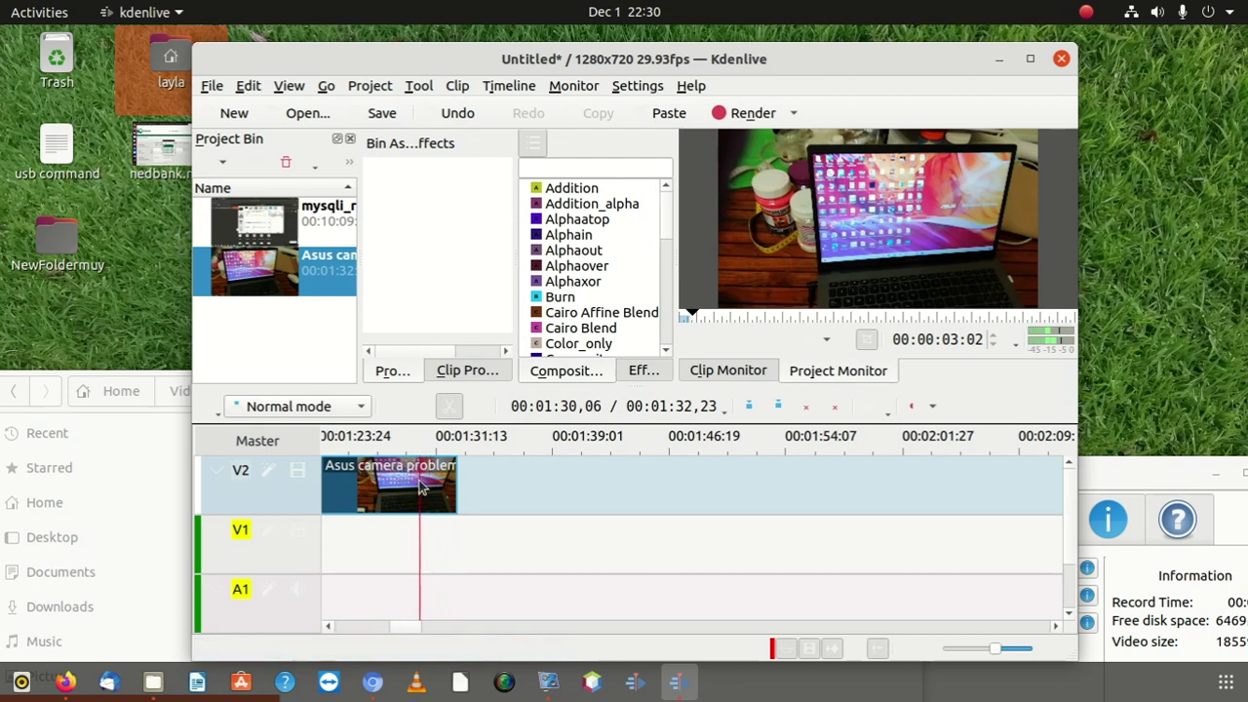
pyautogui.click(419, 485)
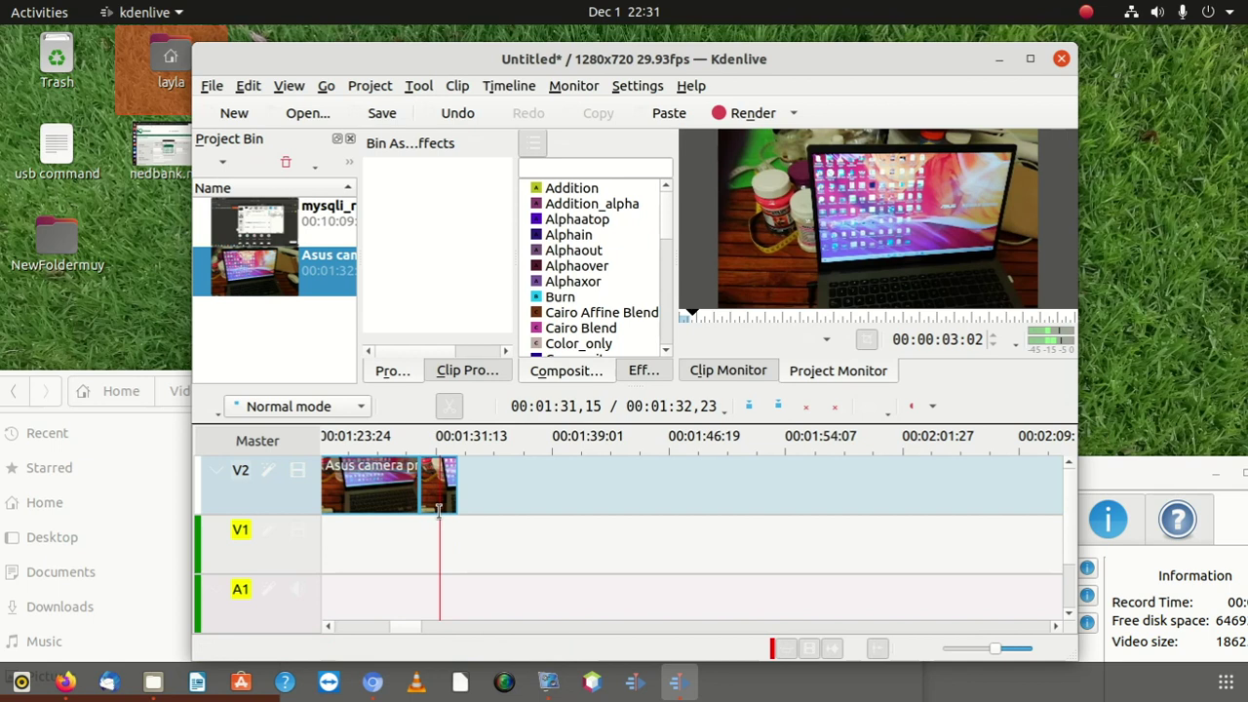
pyautogui.click(384, 485)
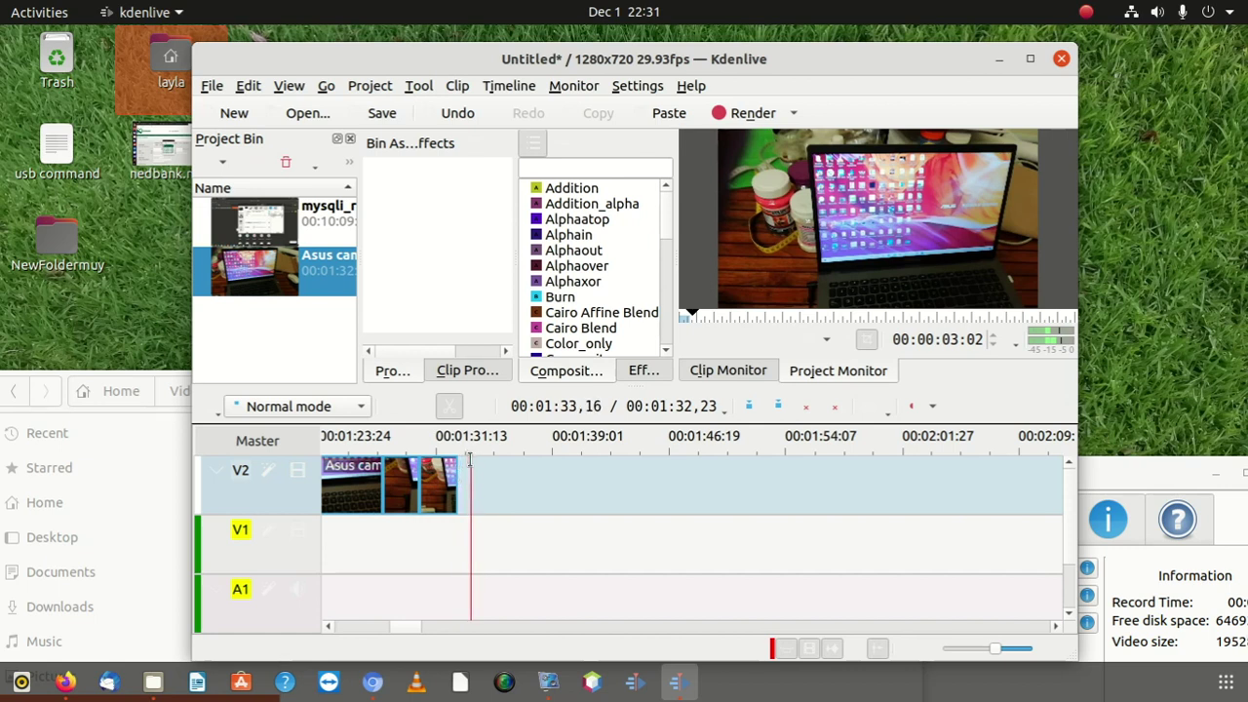
# Delete the middle and small last pieces of the cut Asus clip from V2.
pyautogui.click(412, 407)
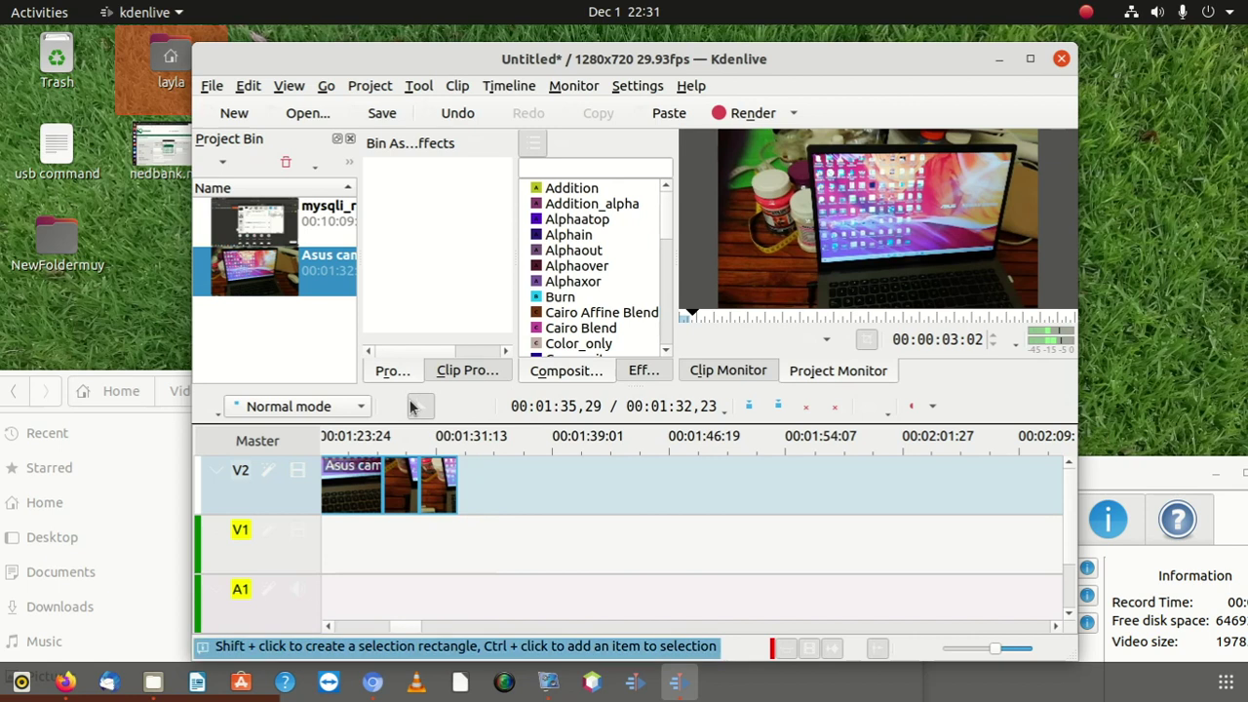
pyautogui.click(400, 496)
pyautogui.rightClick(399, 496)
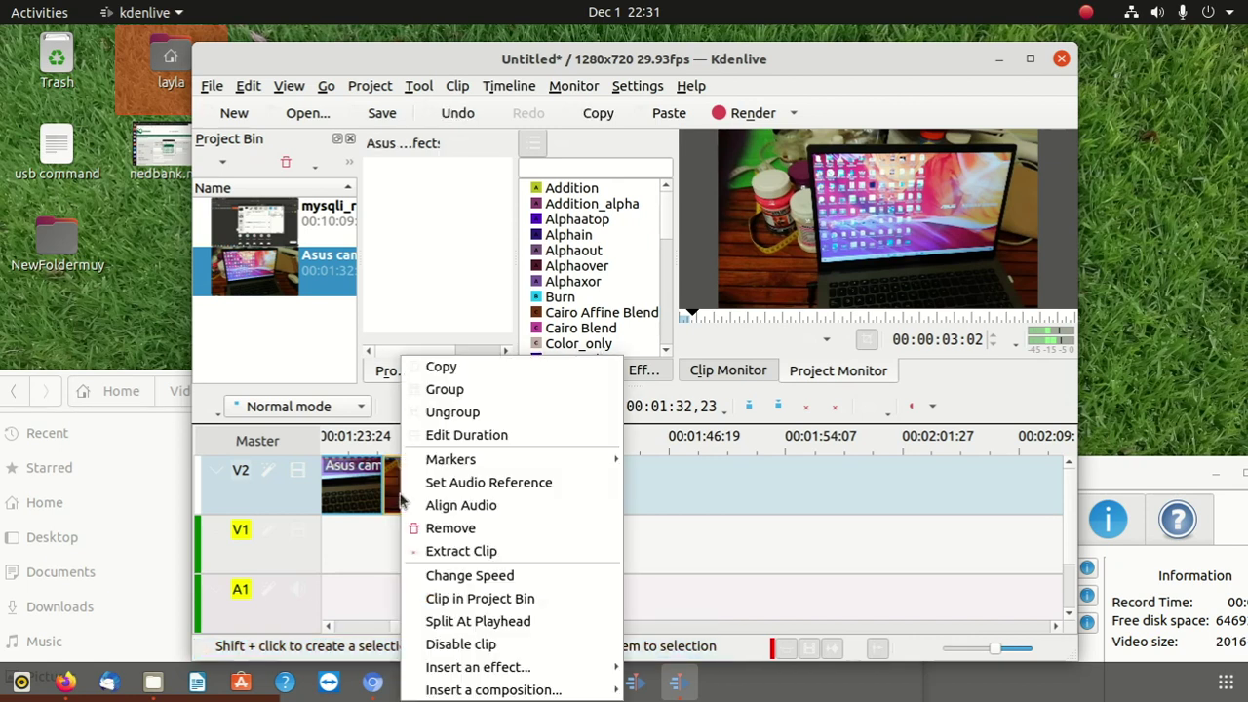
pyautogui.click(479, 534)
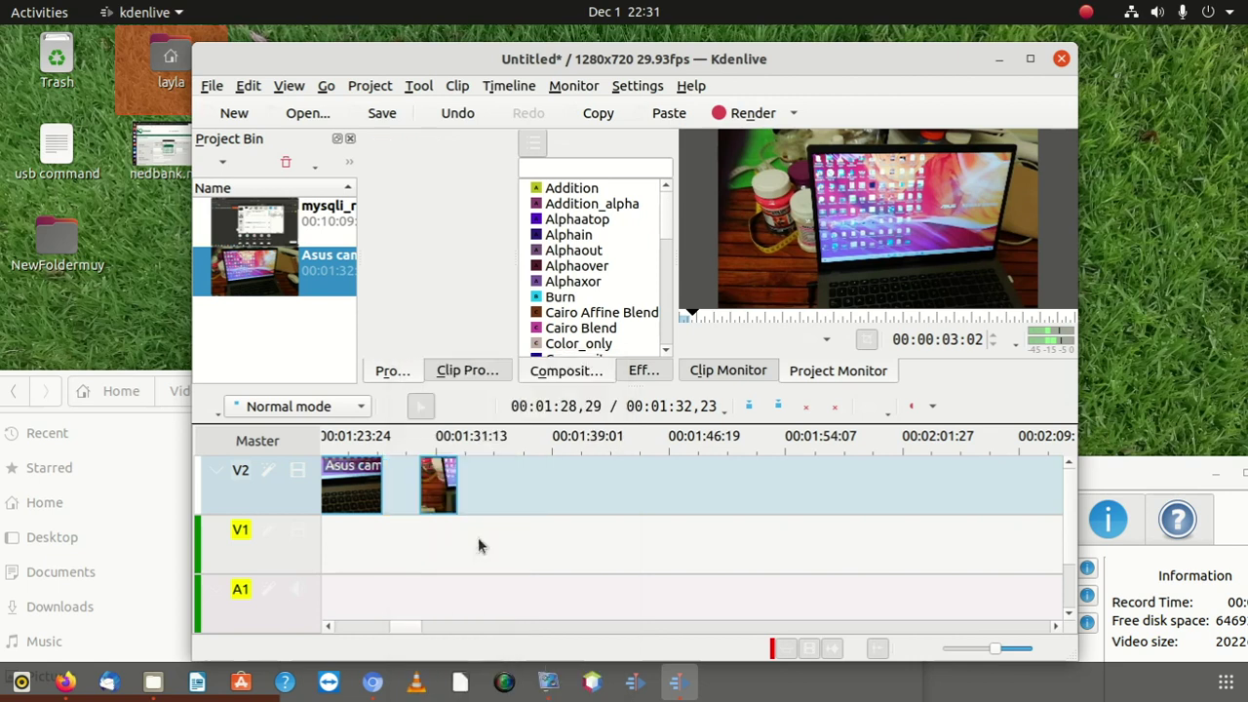
pyautogui.rightClick(441, 480)
pyautogui.click(502, 533)
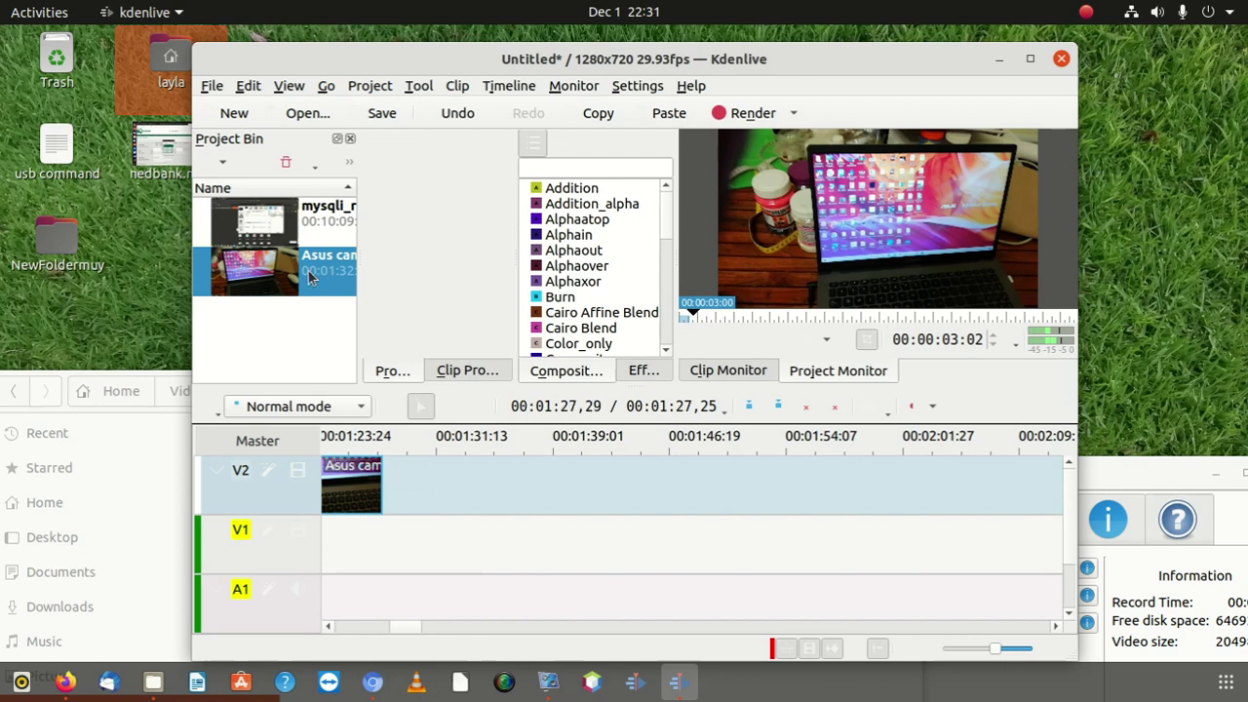
# Place mysqli_real_conn.mp4 on V2 after the Asus clip and choose MP4 output in the Render dialog.
pyautogui.moveTo(293, 235); pyautogui.dragTo(380, 468)
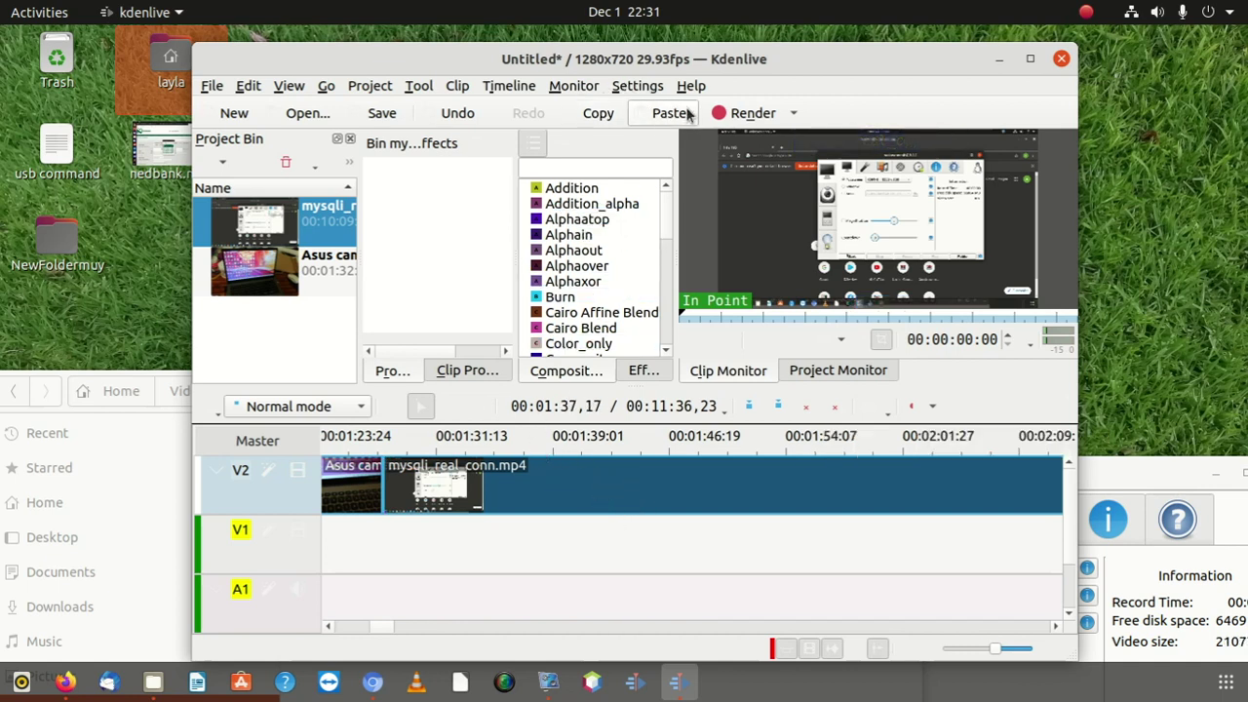
pyautogui.click(743, 113)
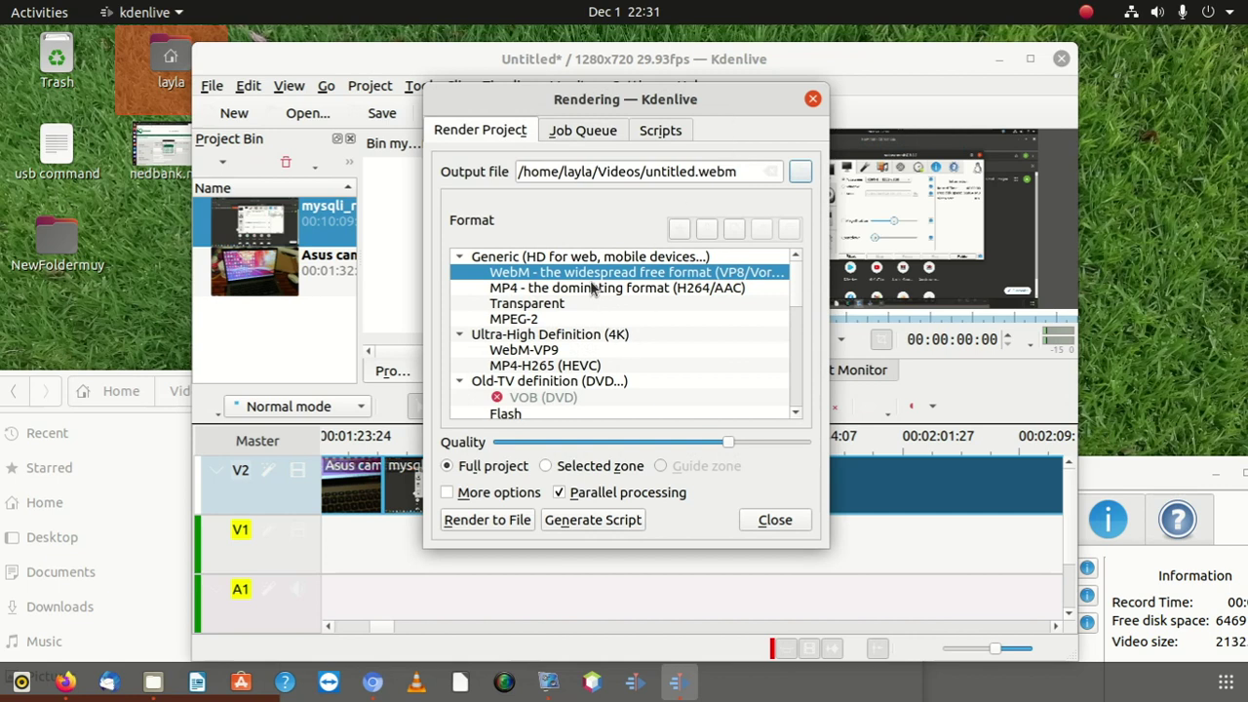
pyautogui.click(593, 287)
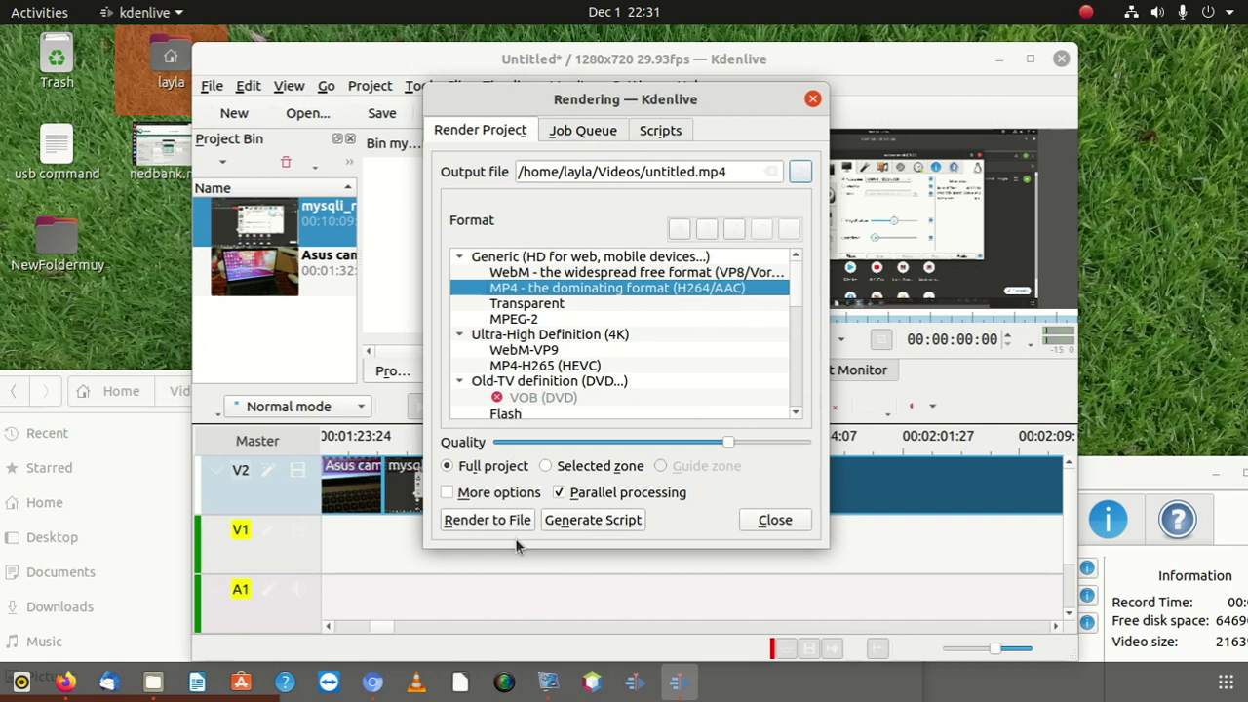
# Render the project to untitled.mp4 and move the vokoscreenNG window up over the editor.
pyautogui.click(486, 520)
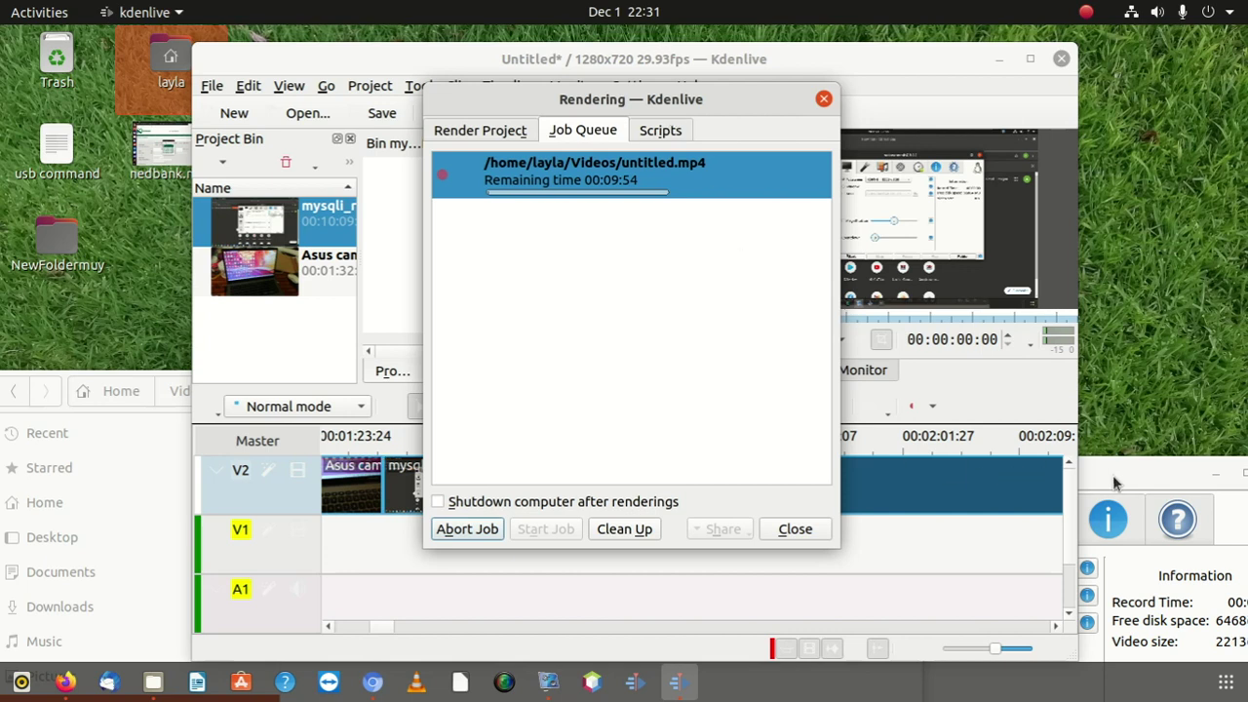
pyautogui.moveTo(1117, 476); pyautogui.dragTo(1125, 501)
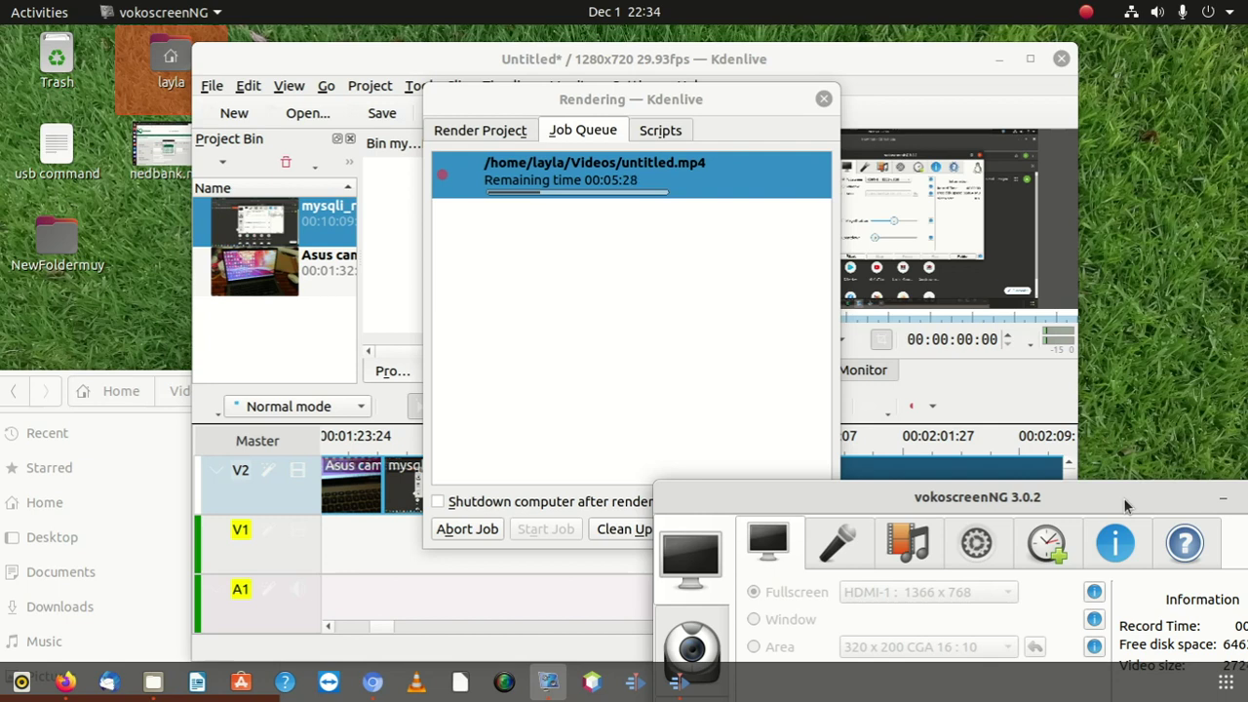
# Raise Kdenlive above vokoscreenNG and wait for the untitled.mp4 render to finish in 00:07:46.
pyautogui.moveTo(1021, 481); pyautogui.dragTo(989, 558)
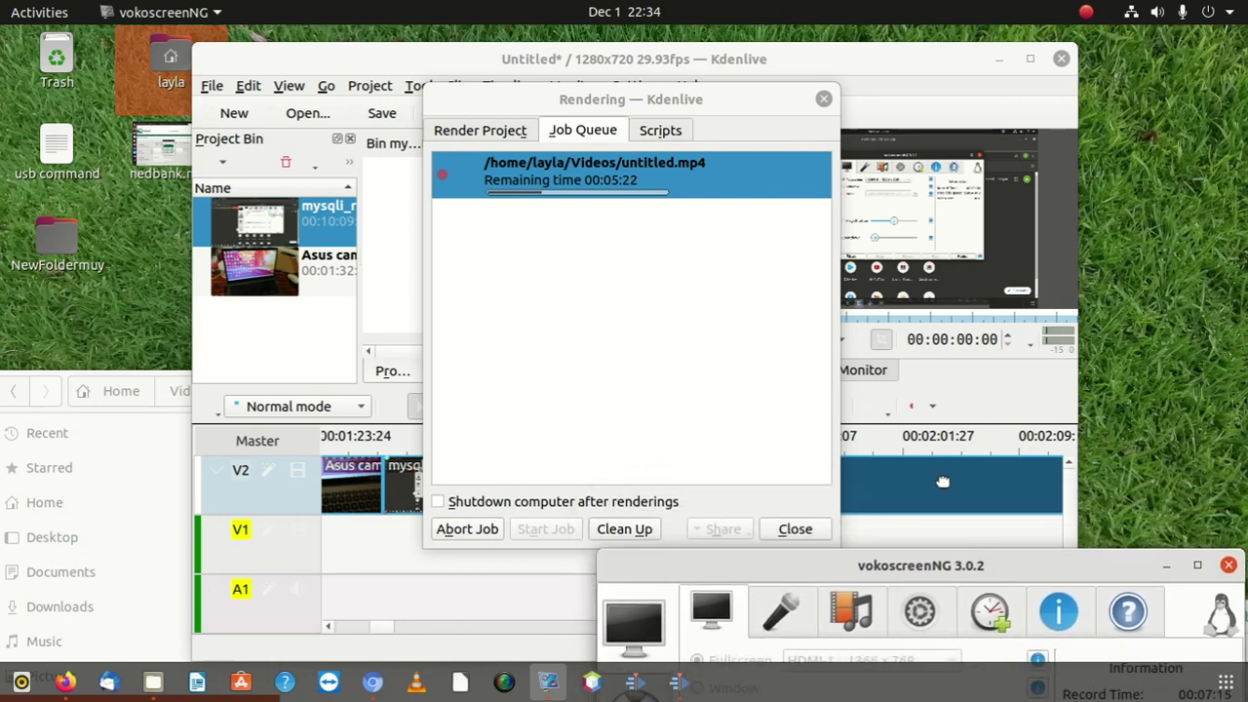
pyautogui.click(965, 366)
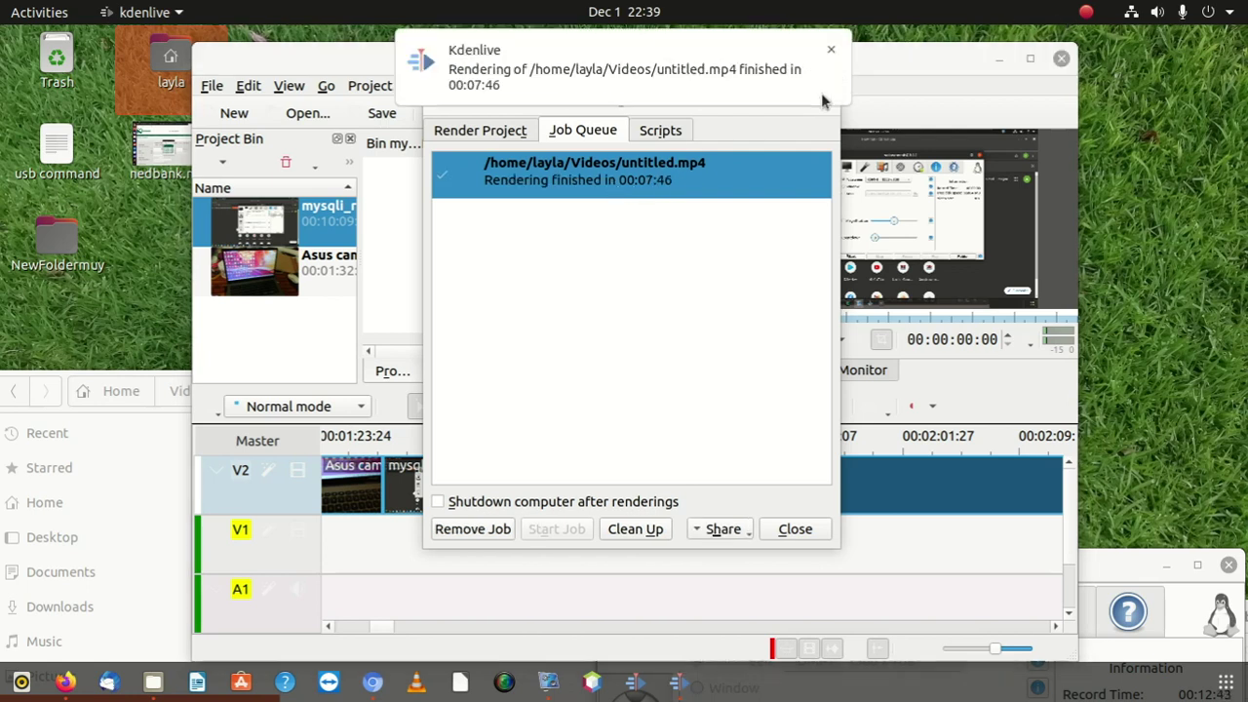
# Close the finished render dialog, scrub the playhead near 1:26, then quit Kdenlive without saving.
pyautogui.click(824, 99)
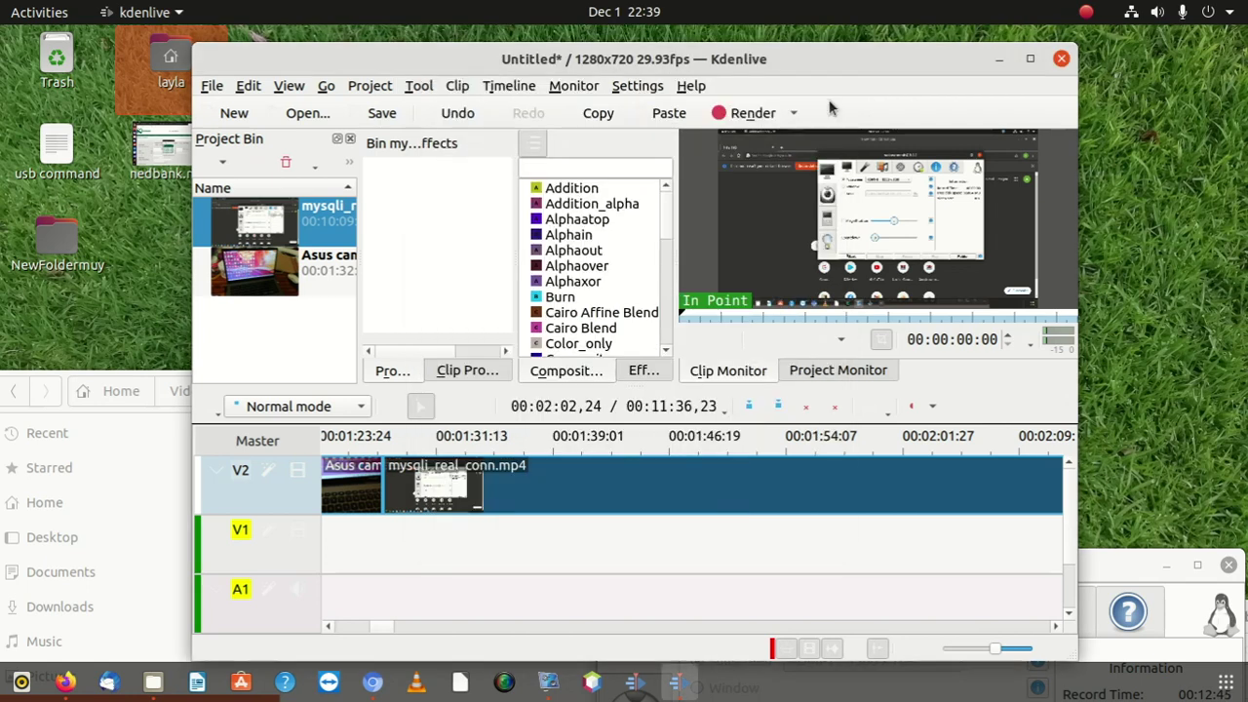
pyautogui.click(371, 532)
pyautogui.moveTo(373, 446); pyautogui.dragTo(368, 440)
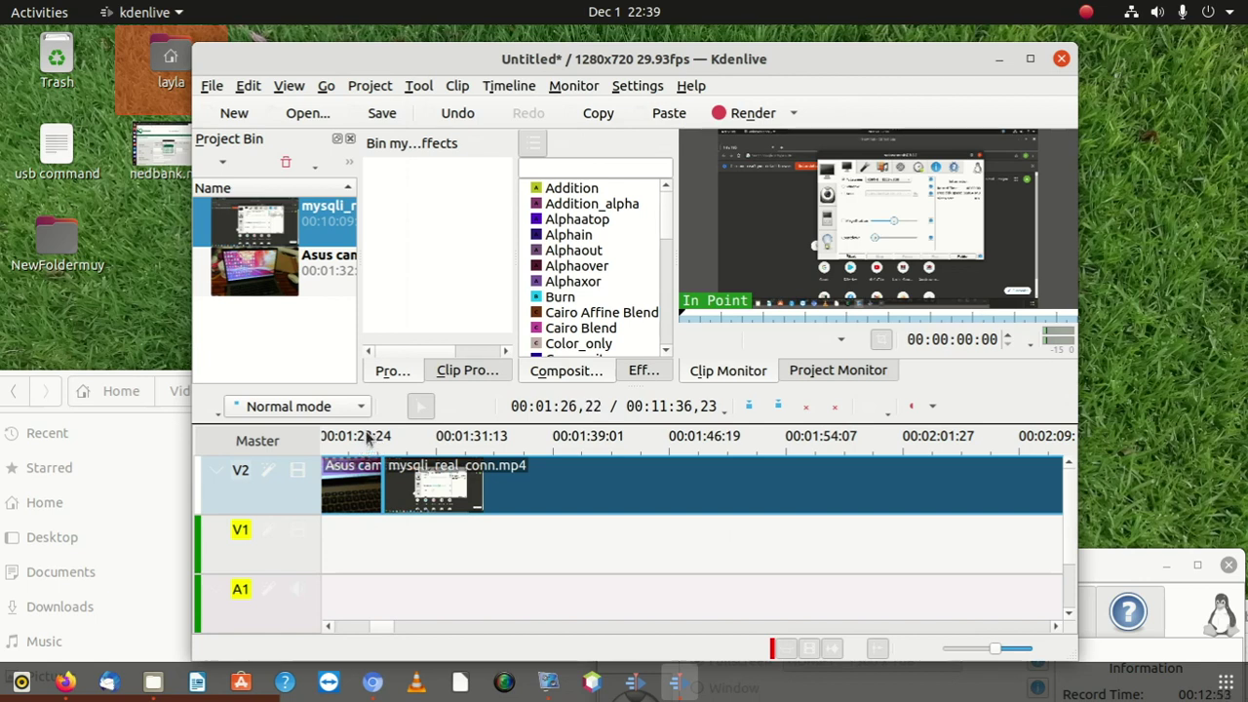
pyautogui.scroll(5, 592, 407)
pyautogui.scroll(5, 585, 403)
pyautogui.click(1061, 59)
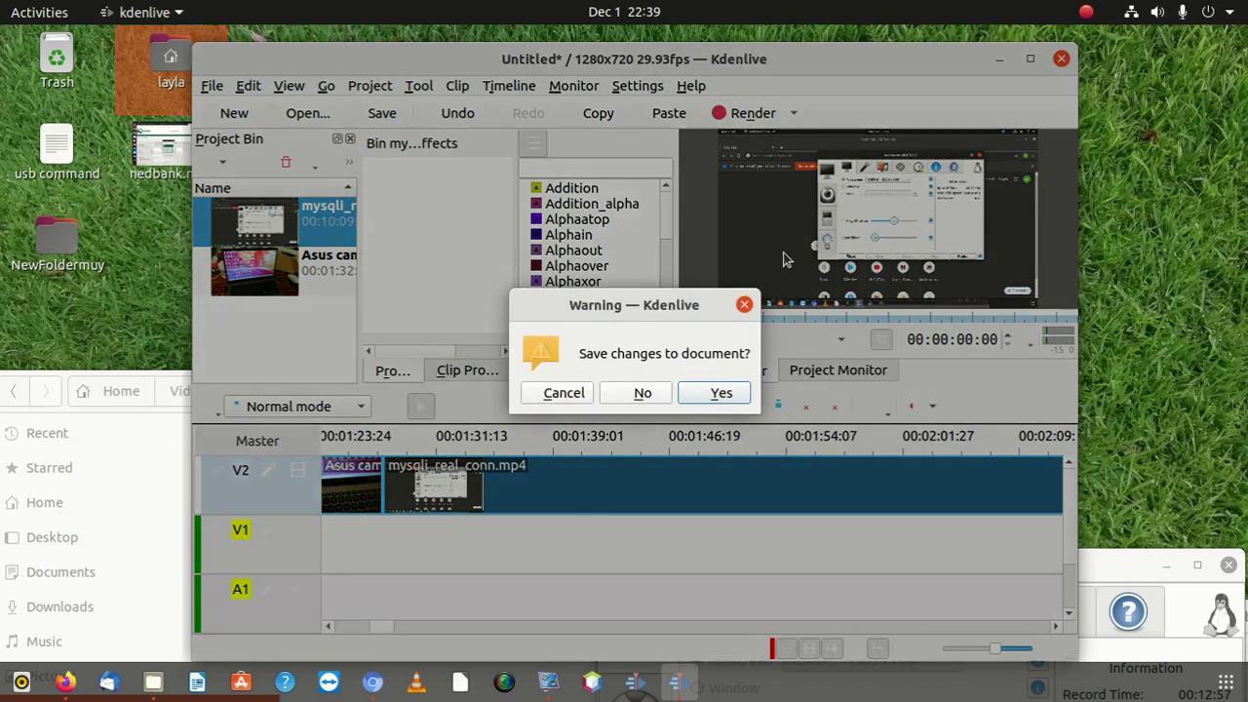
pyautogui.click(638, 392)
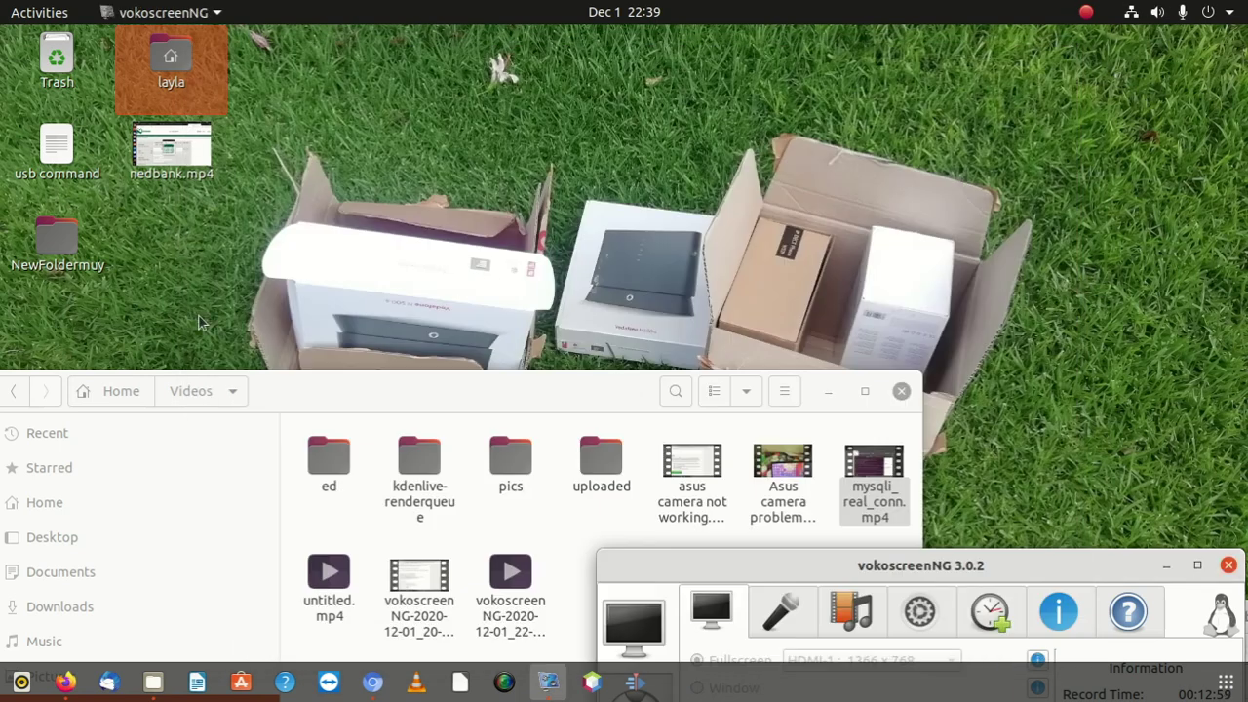
# Raise the Files window above the recorder and bring up untitled.mp4's context menu.
pyautogui.moveTo(342, 398); pyautogui.dragTo(418, 184)
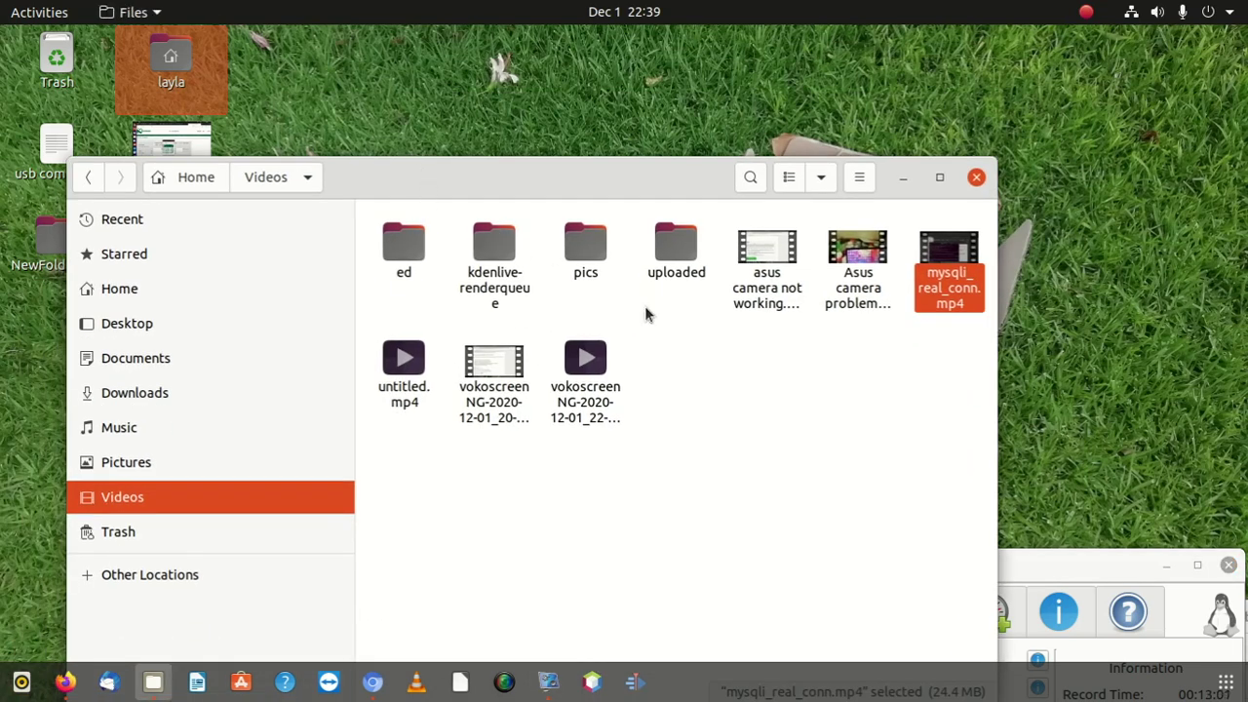
pyautogui.rightClick(420, 363)
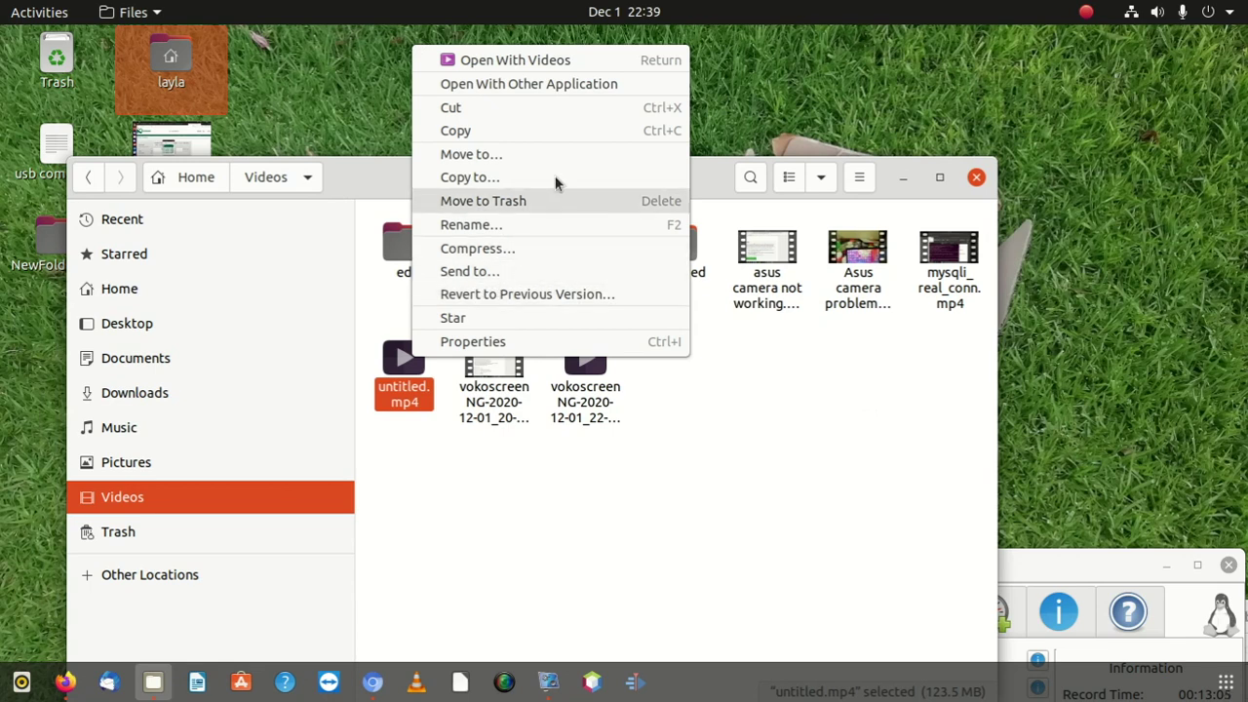
# Open untitled.mp4 in Videos and preview it at 1:41, 3:17, 0:41, 0:52 and about 2:10.
pyautogui.click(551, 61)
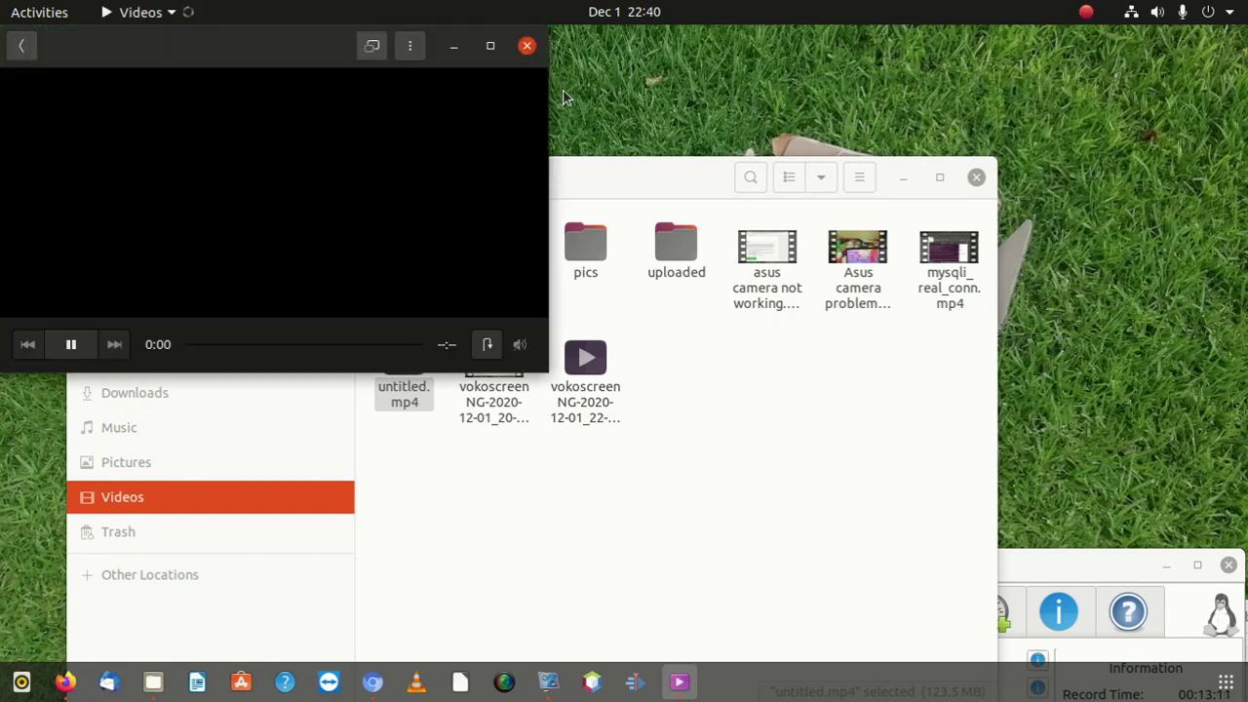
pyautogui.click(217, 344)
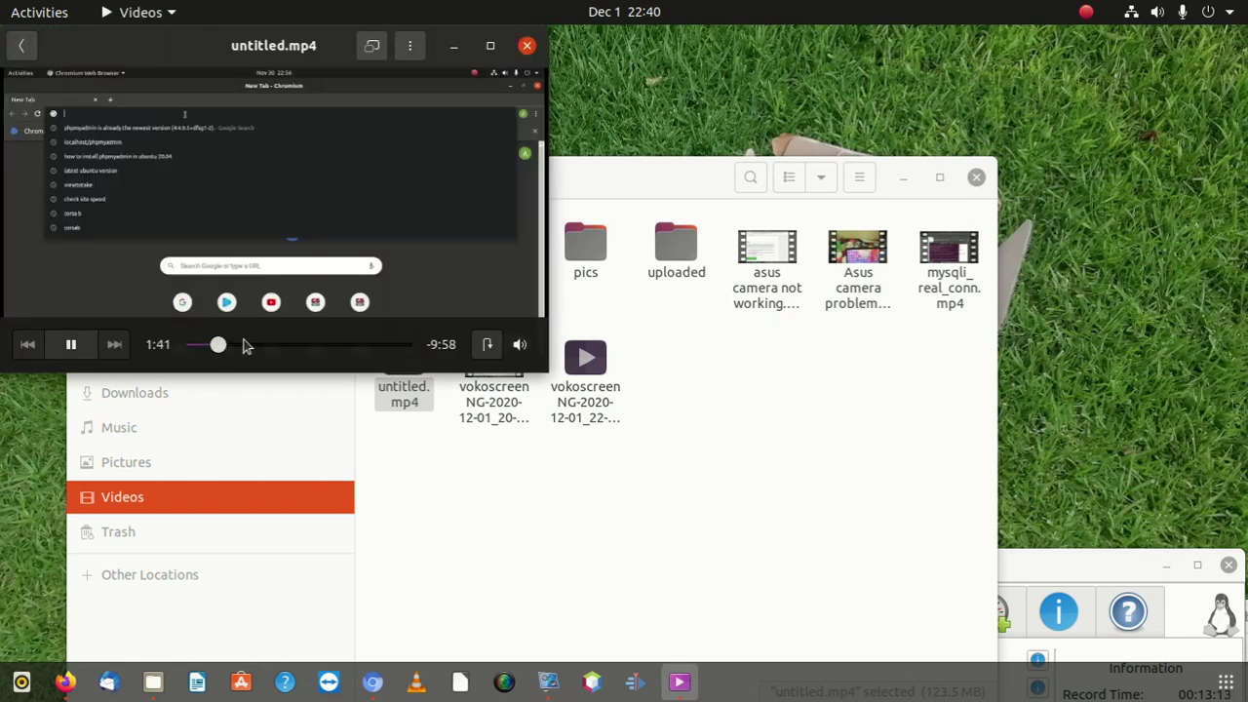
pyautogui.click(252, 345)
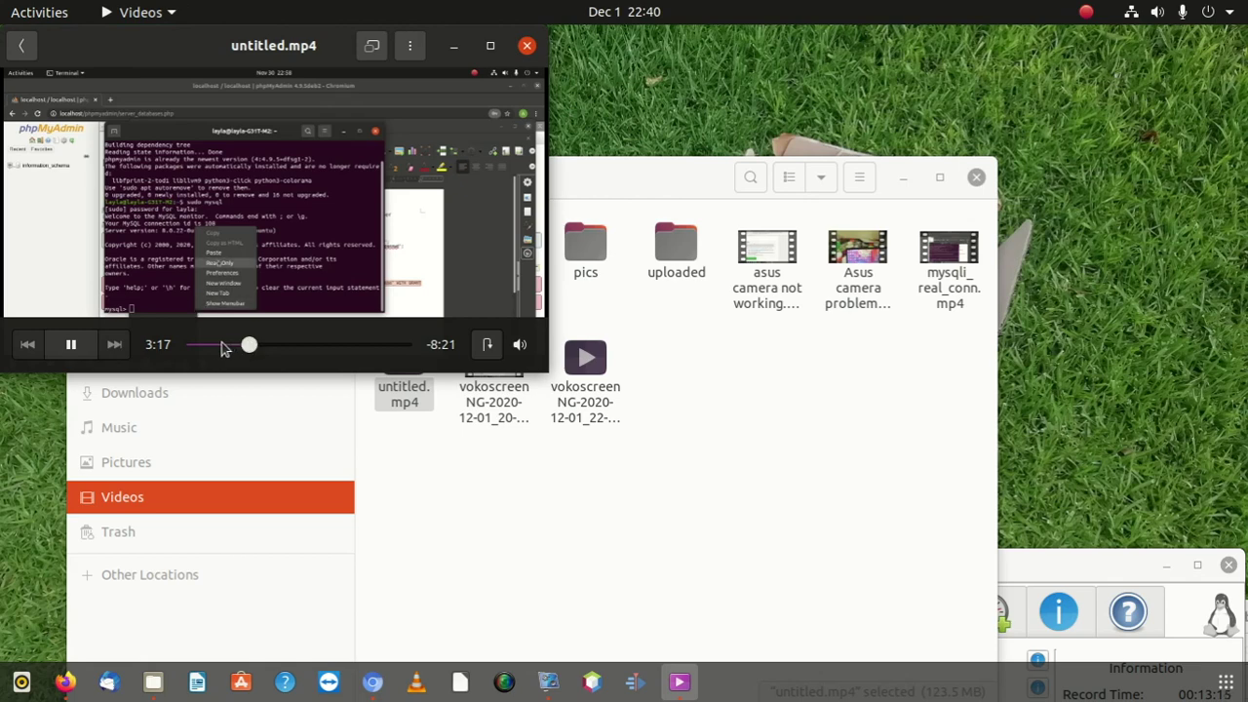
pyautogui.click(216, 344)
pyautogui.click(198, 344)
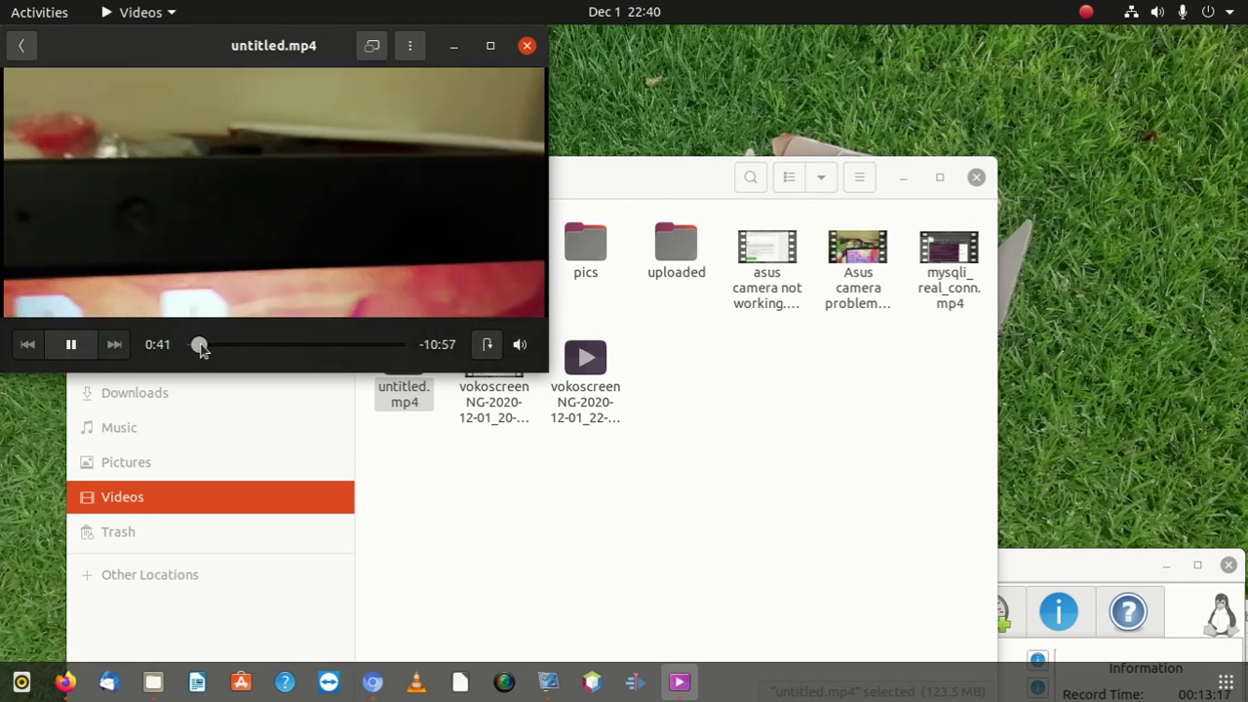
pyautogui.click(200, 345)
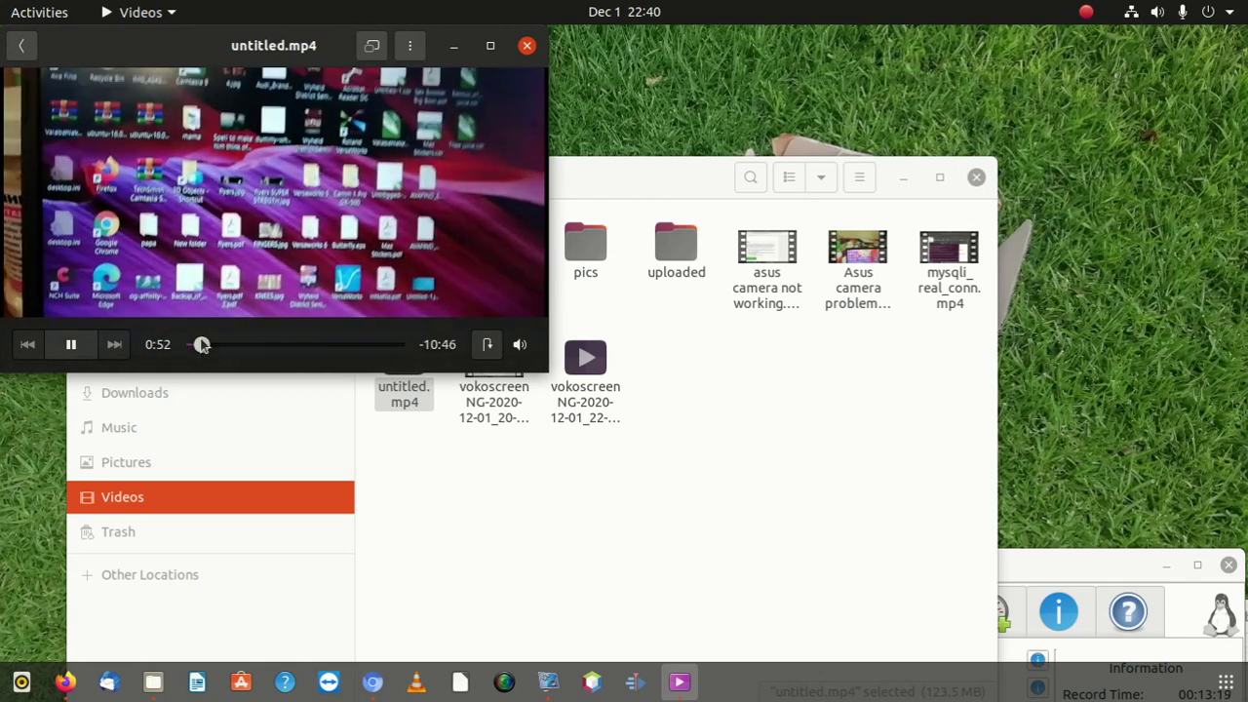
pyautogui.click(226, 348)
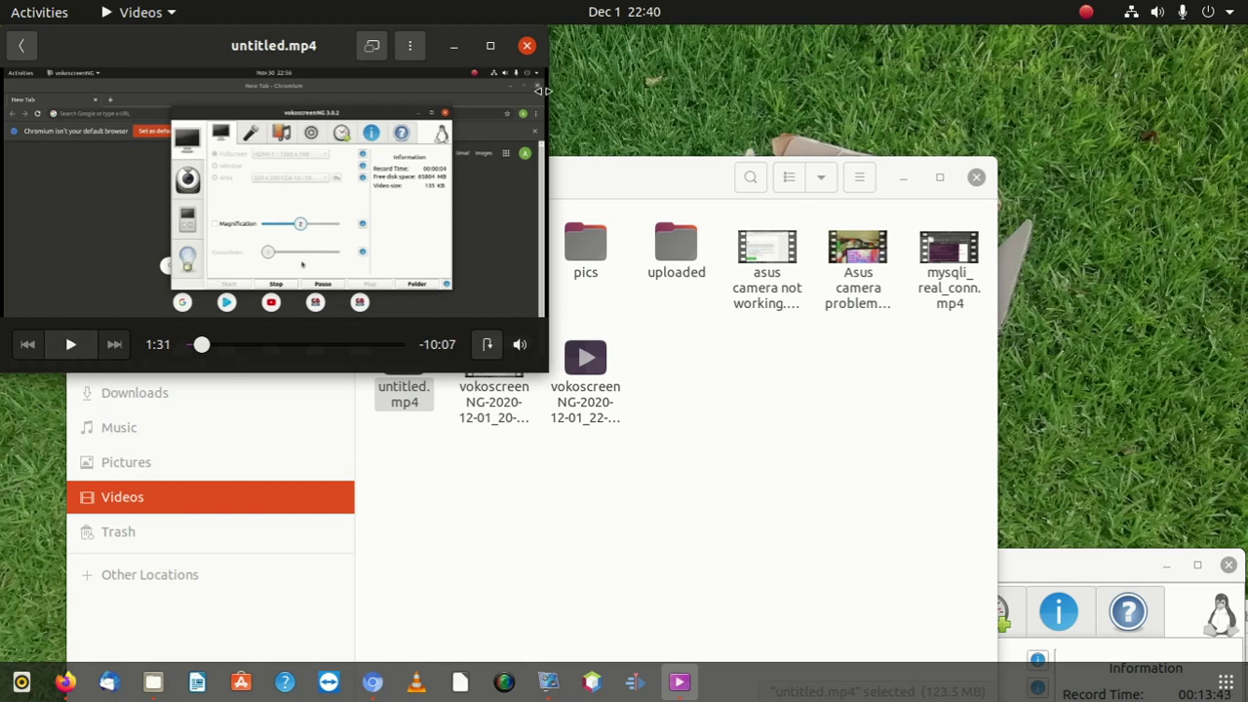
# Close the Videos player and move the vokoscreenNG recorder window into view over Files.
pyautogui.click(527, 47)
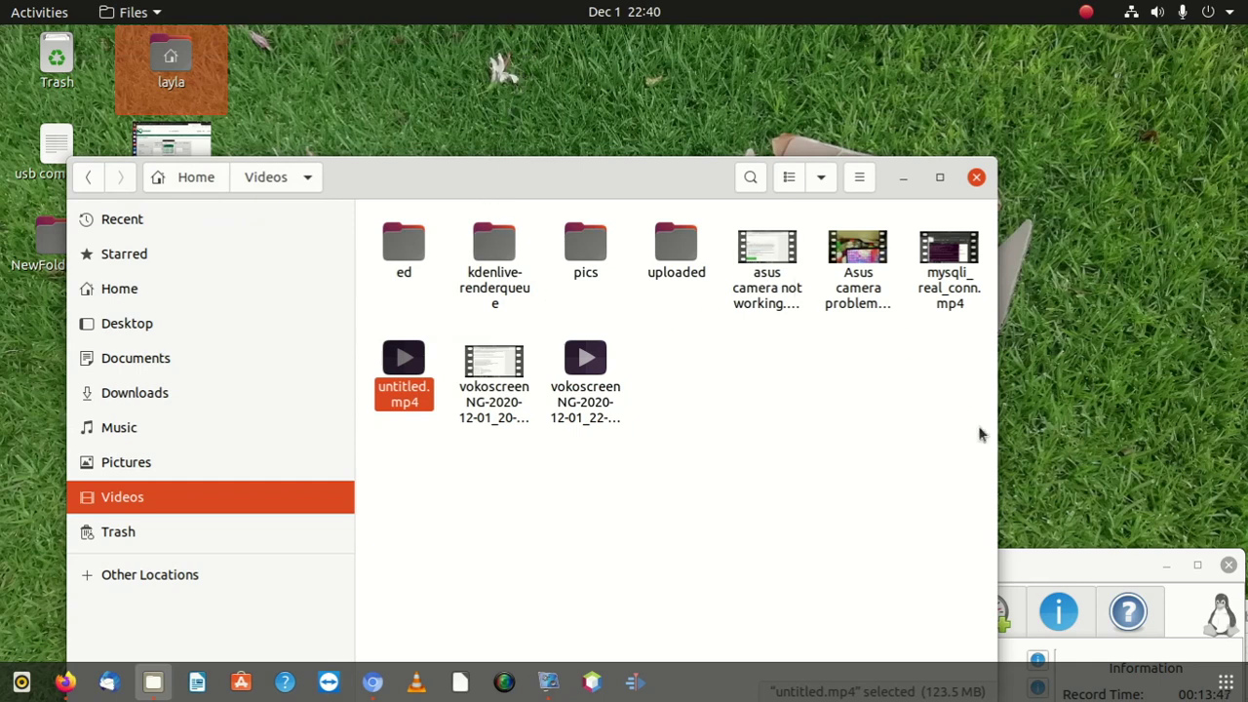
pyautogui.moveTo(1032, 570); pyautogui.dragTo(1118, 247)
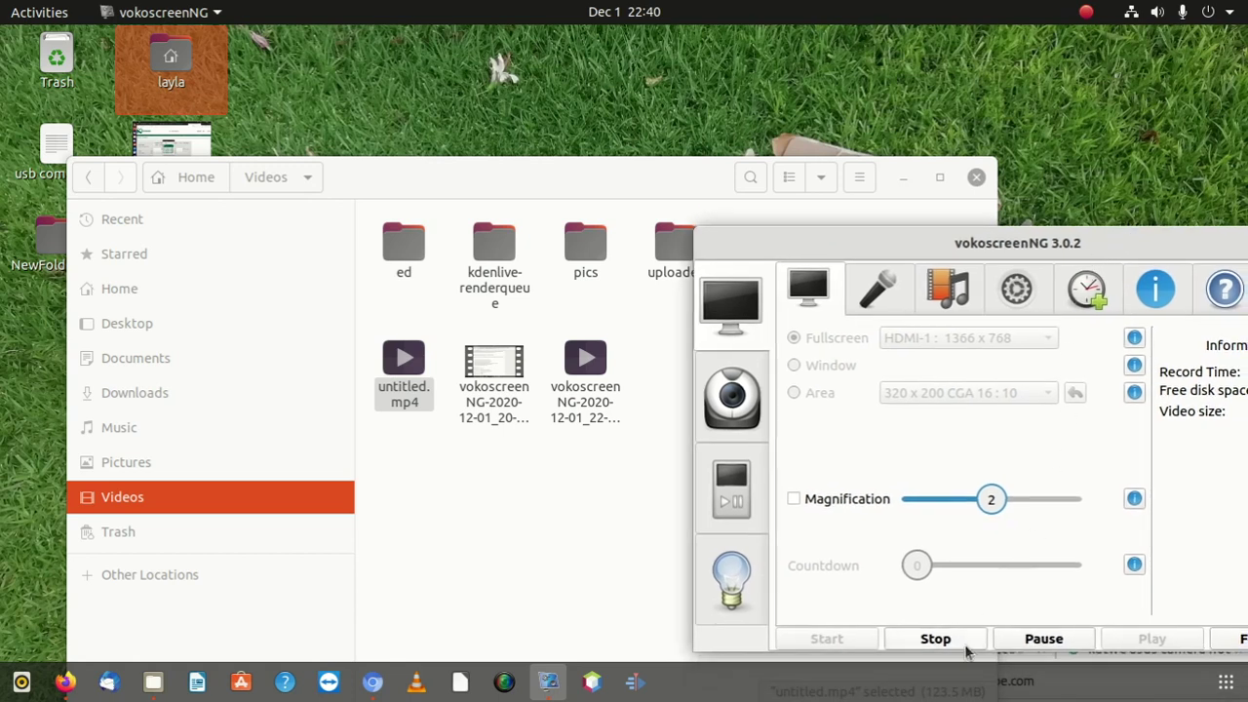